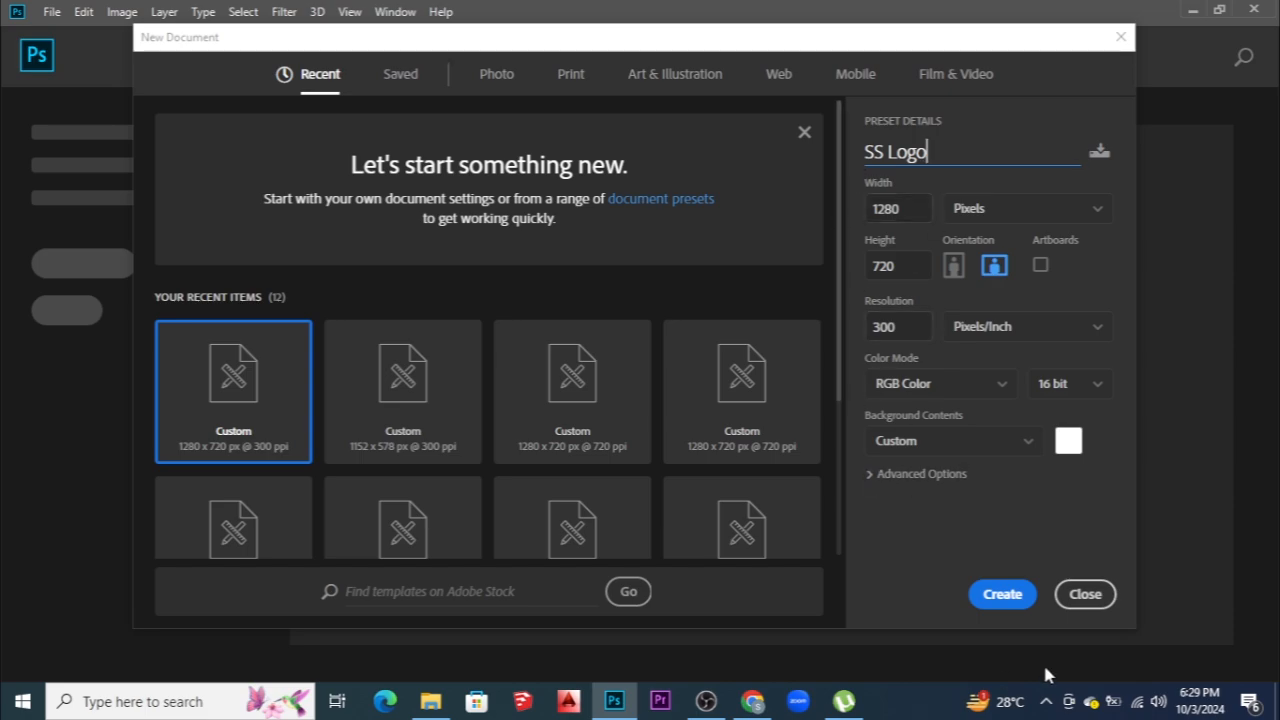
Create the 1280 x 720 px document named SS Logo and add a medium grey Solid Color fill layer
{"action": "left_click", "coordinate": [1002, 594]}
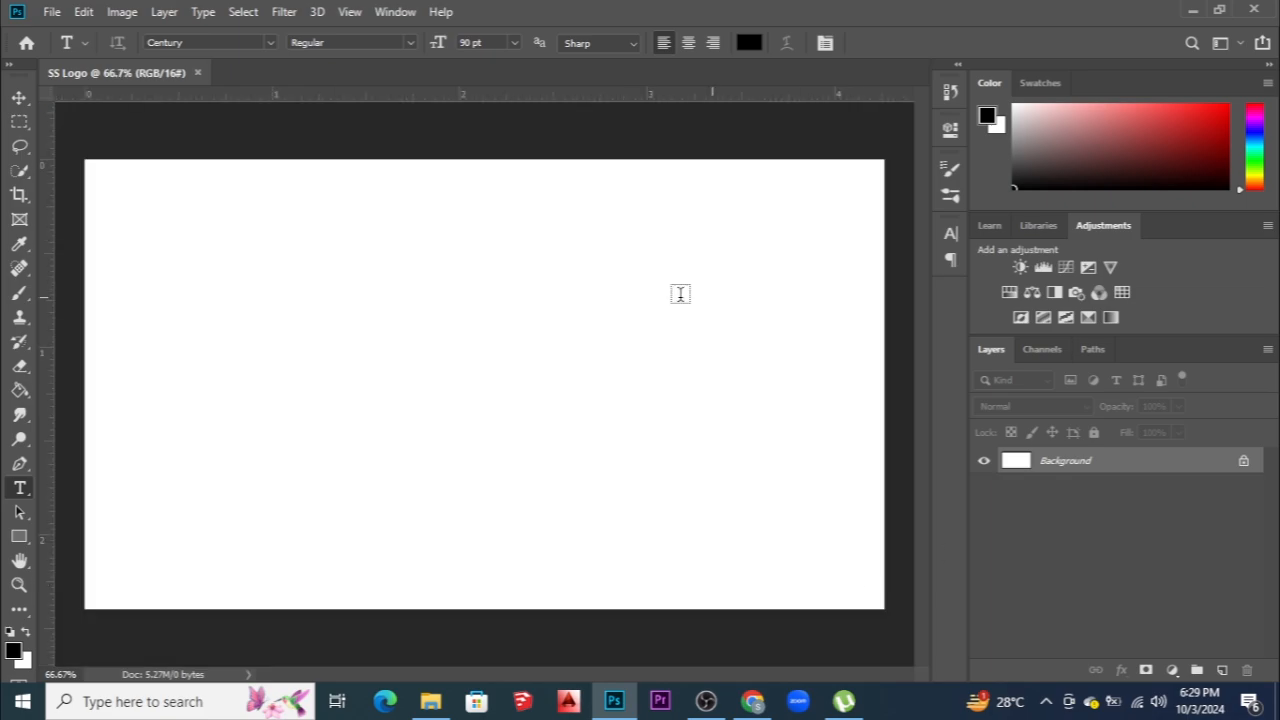
{"action": "left_click", "coordinate": [1172, 672]}
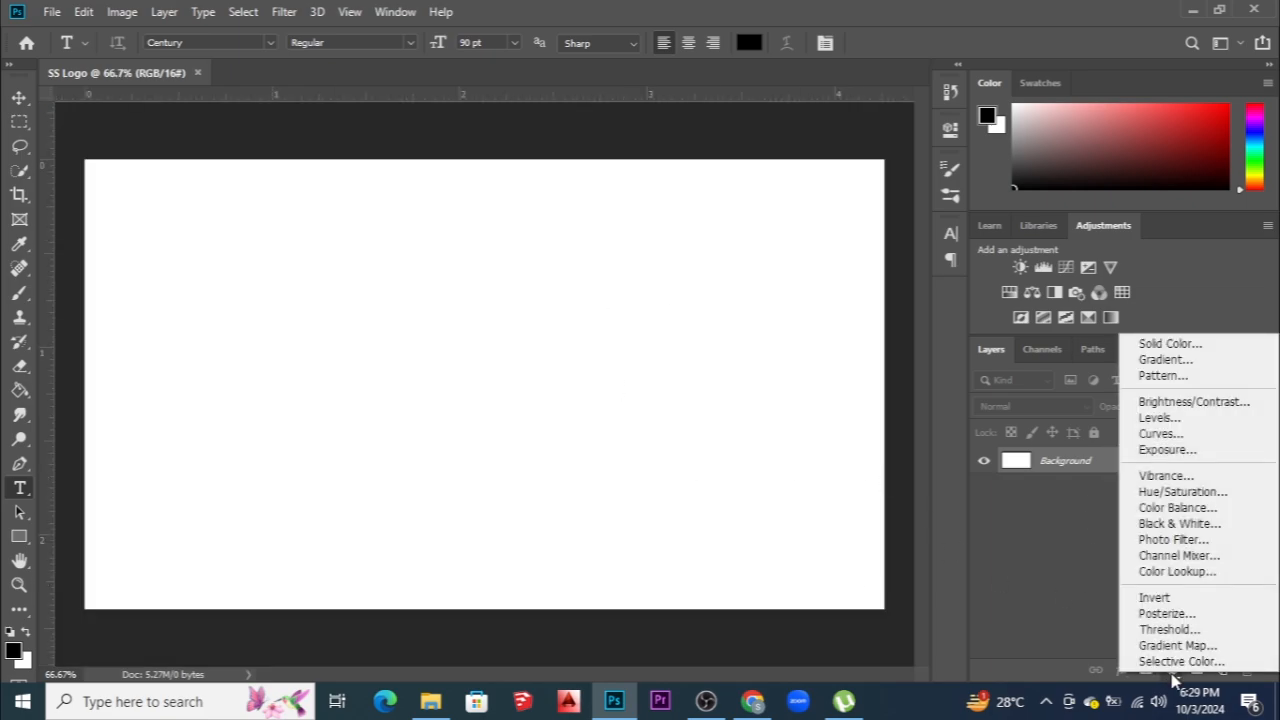
{"action": "left_click", "coordinate": [1177, 345]}
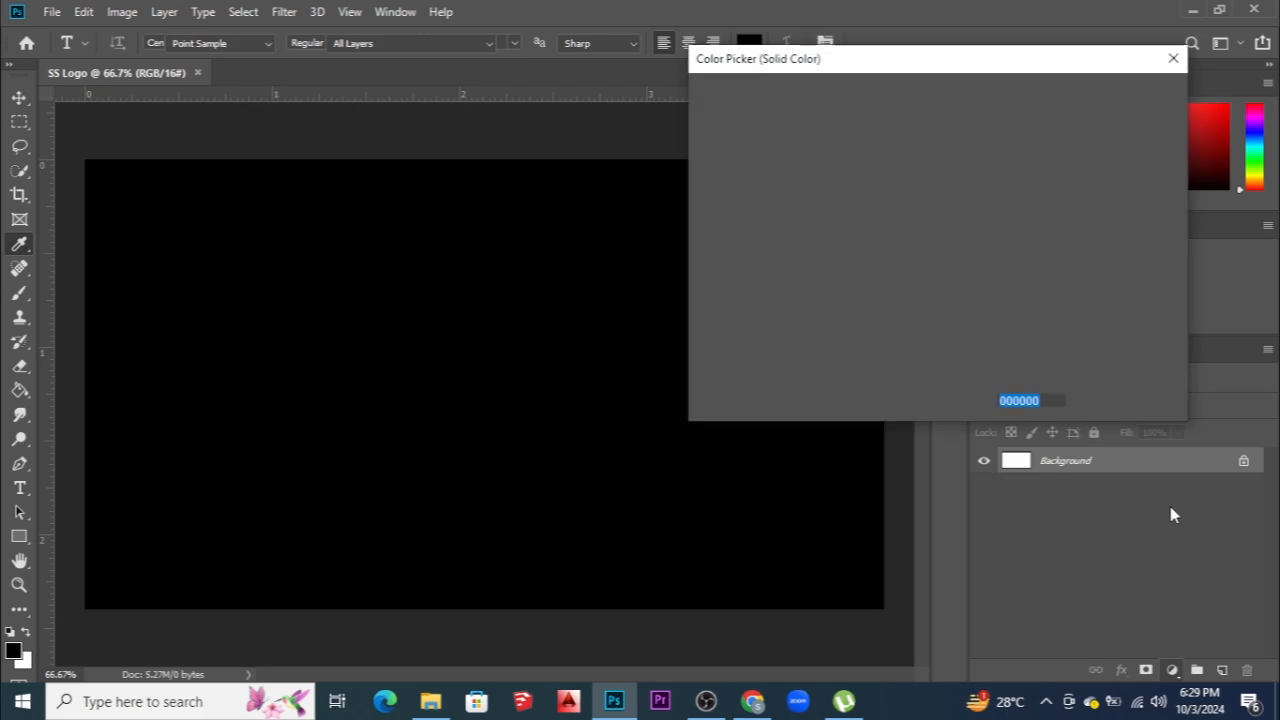
{"action": "left_click_drag", "start_coordinate": [731, 271], "coordinate": [700, 198]}
{"action": "left_click", "coordinate": [1122, 96]}
Add a text layer with the letter S on the canvas and set its font to Engravers MT
{"action": "key", "text": "t"}
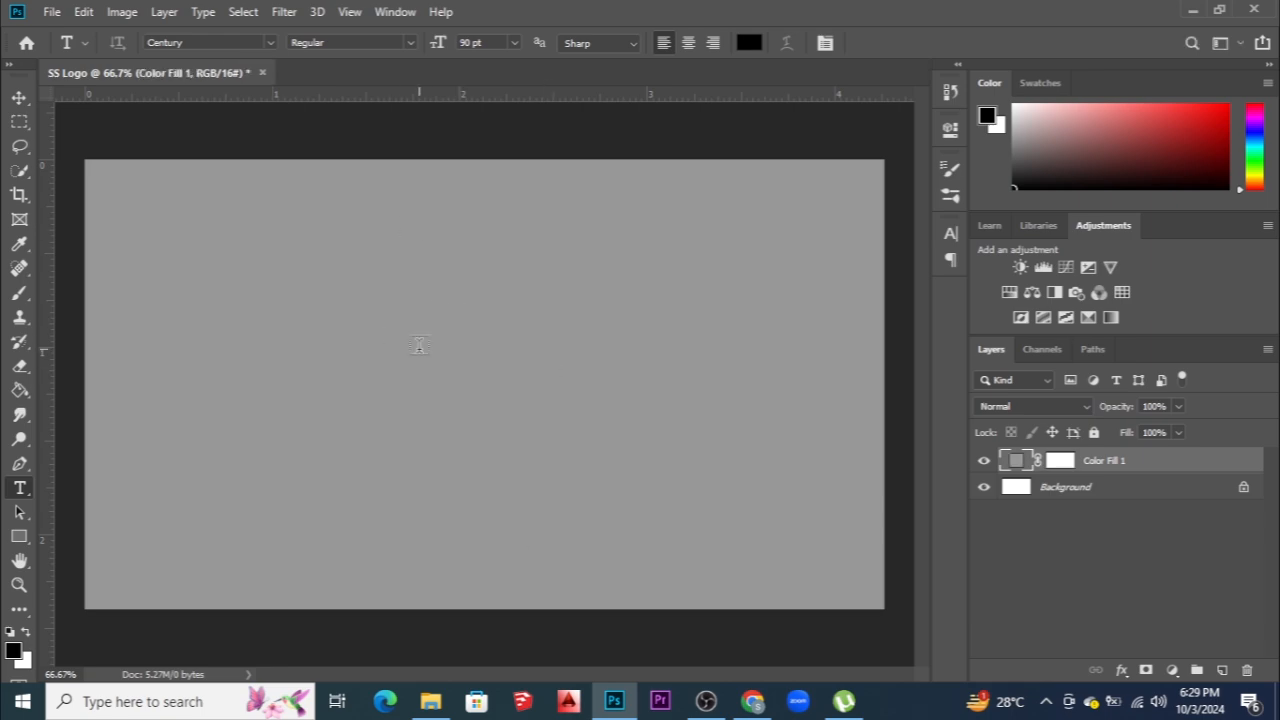
{"action": "left_click", "coordinate": [406, 318]}
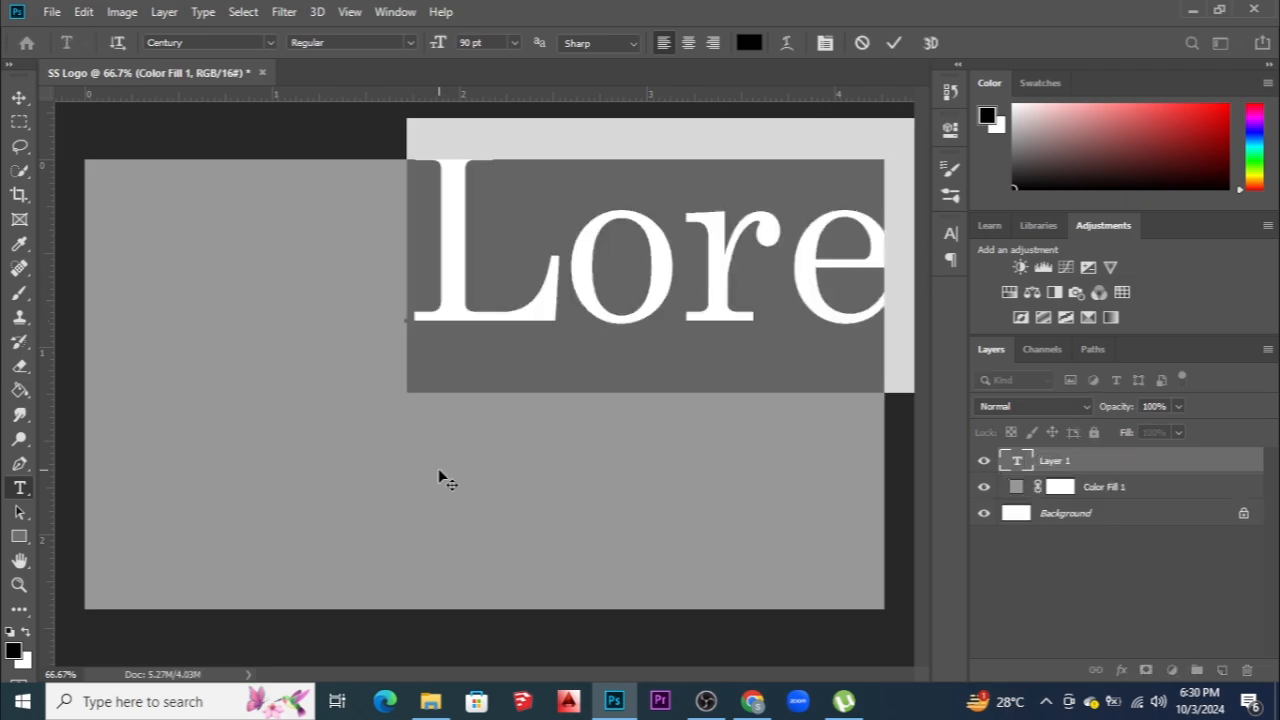
{"action": "type", "text": "S"}
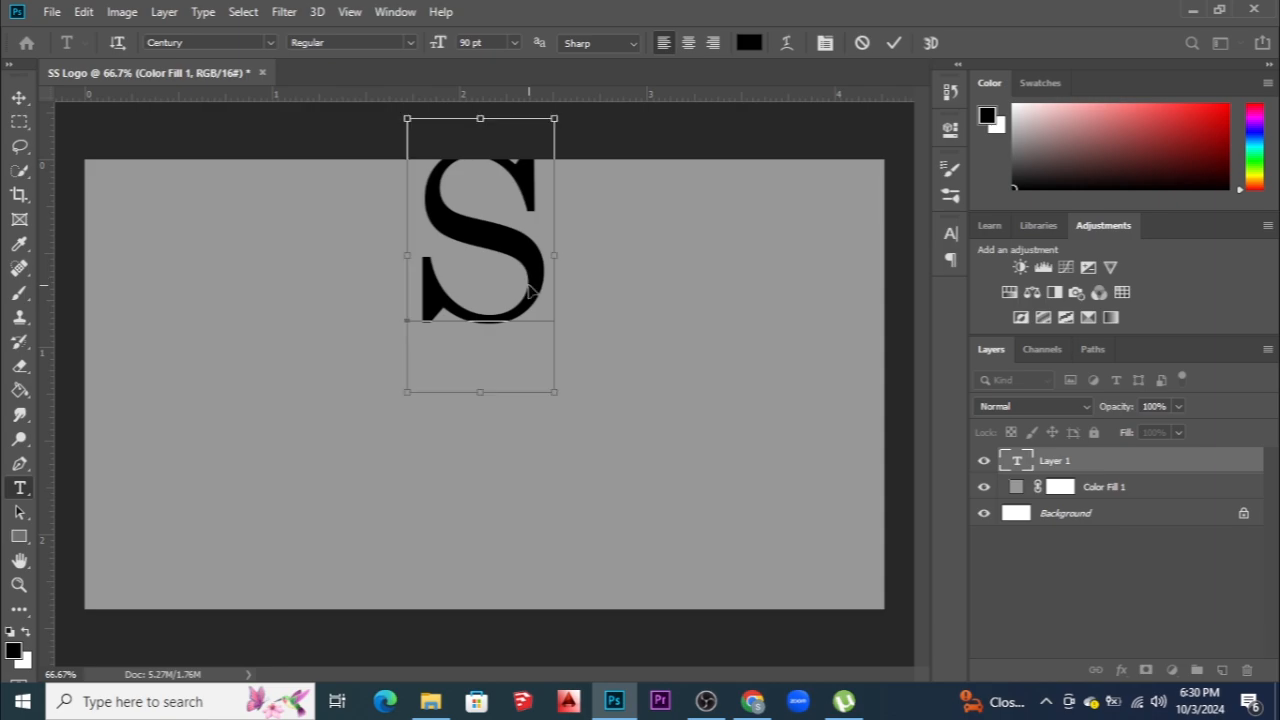
{"action": "key", "text": "ctrl+a"}
{"action": "left_click", "coordinate": [270, 43]}
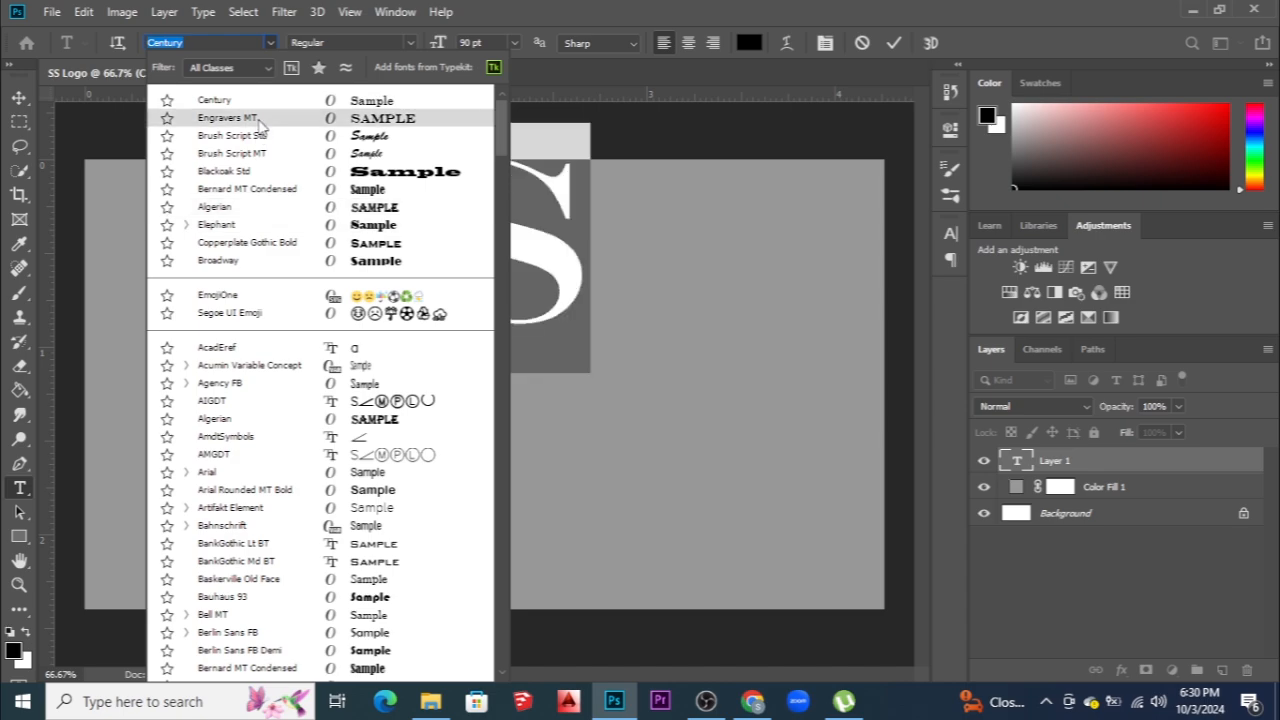
{"action": "key", "text": "Escape"}
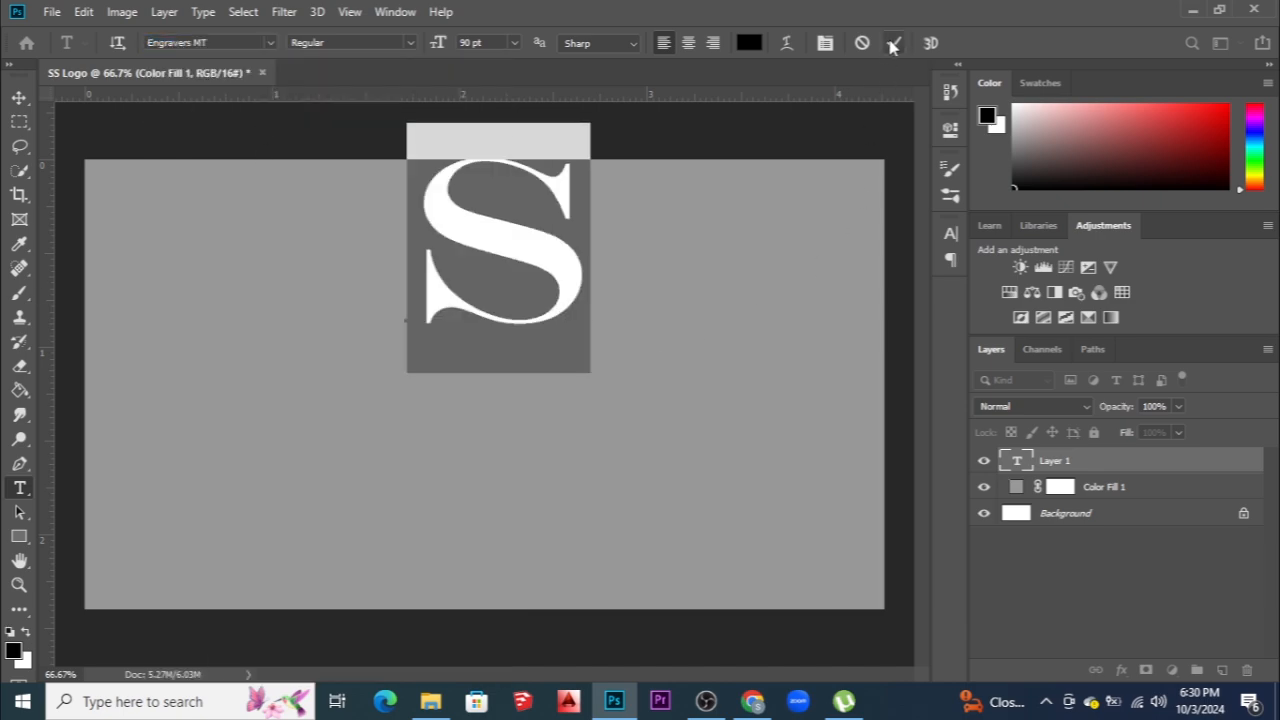
{"action": "left_click", "coordinate": [893, 43]}
Move the S down from the canvas's upper edge and centre it horizontally against the Background layer
{"action": "key", "text": "v"}
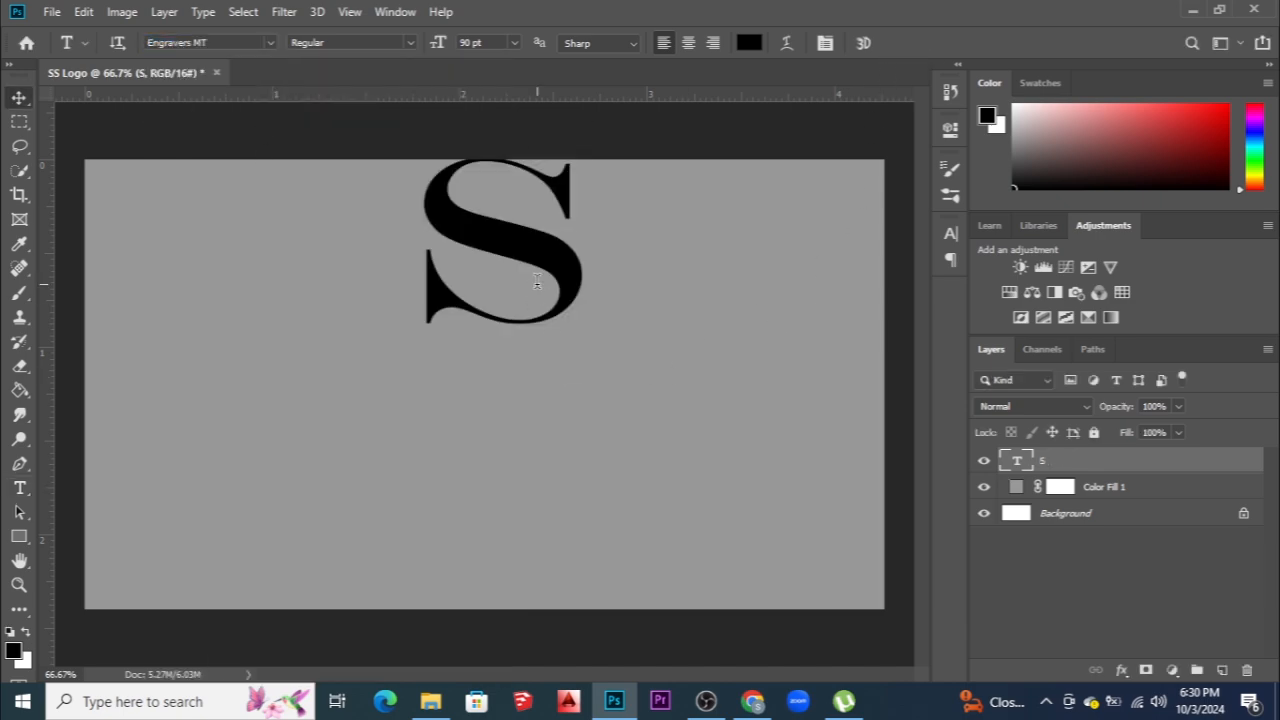
{"action": "left_click_drag", "start_coordinate": [572, 275], "coordinate": [568, 340]}
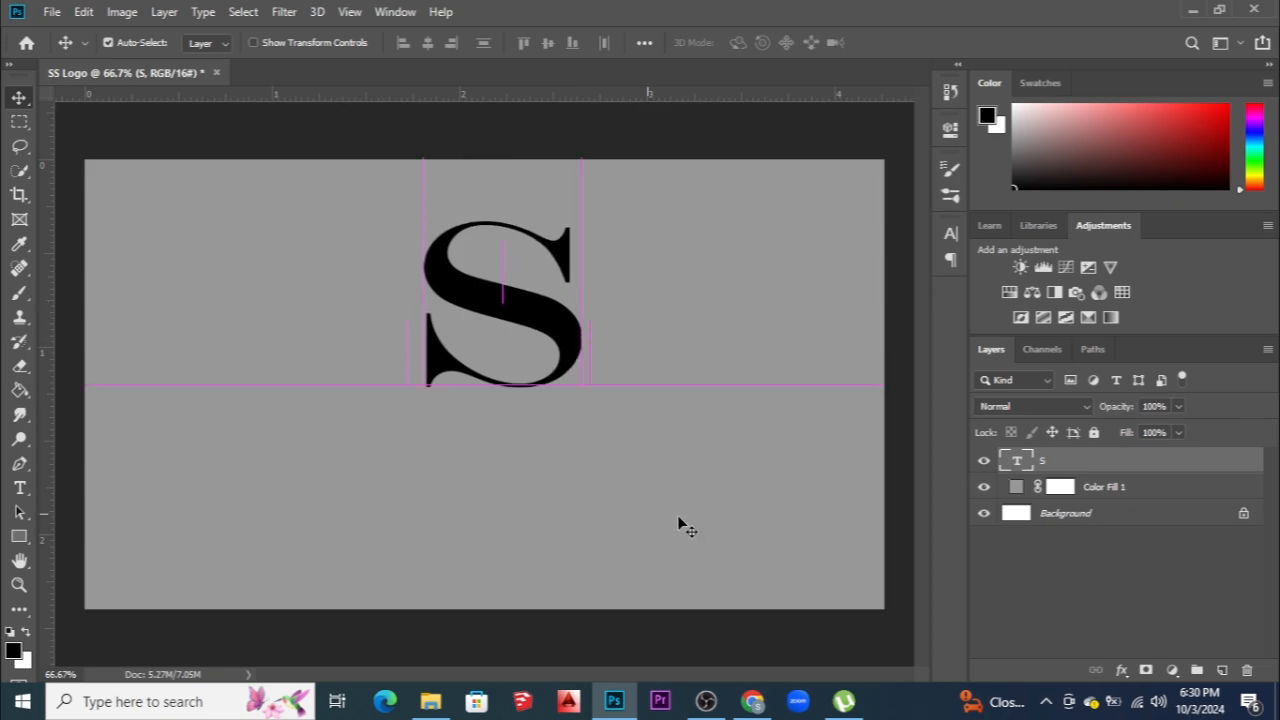
{"action": "left_click", "coordinate": [1065, 518], "text": "ctrl"}
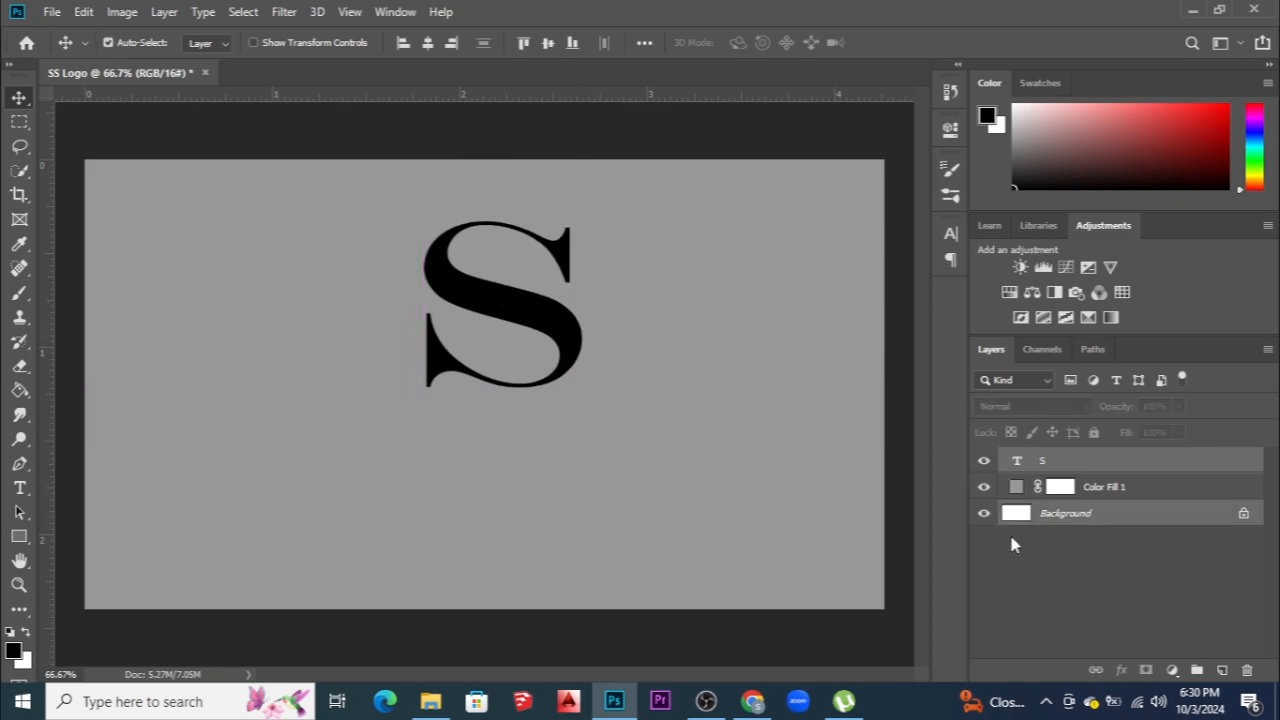
{"action": "left_click", "coordinate": [425, 44]}
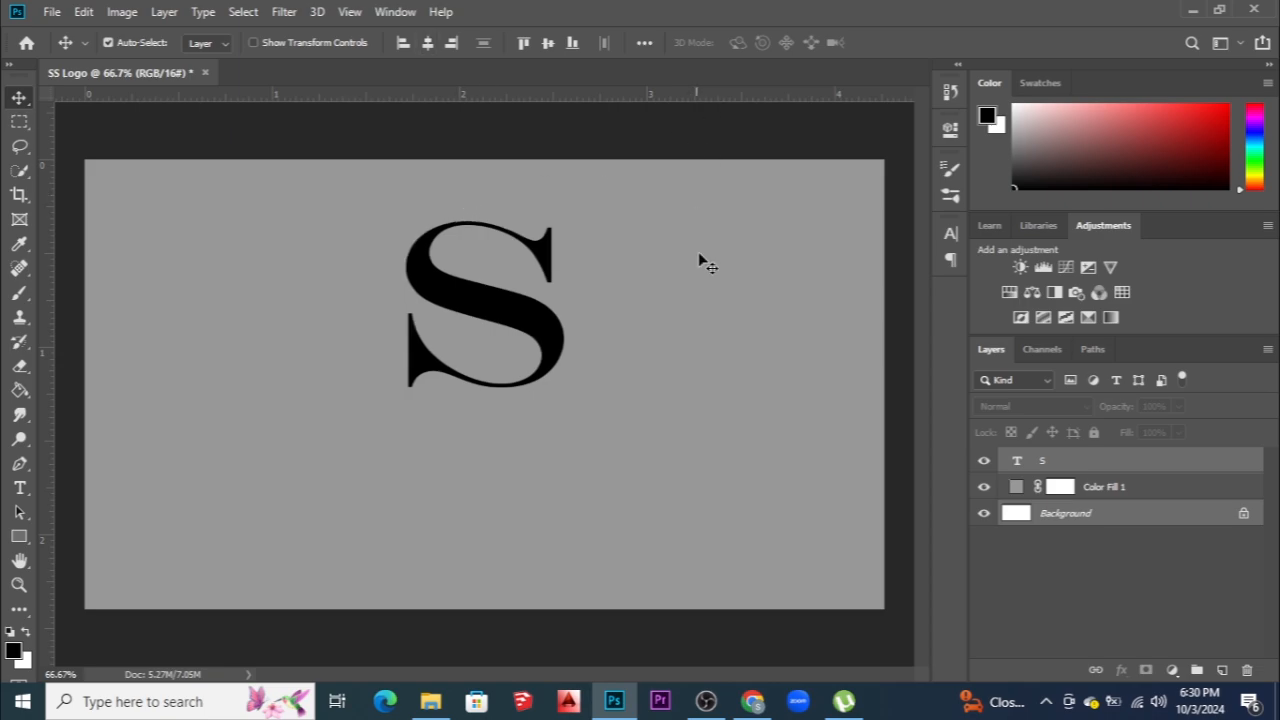
{"action": "left_click", "coordinate": [1105, 597]}
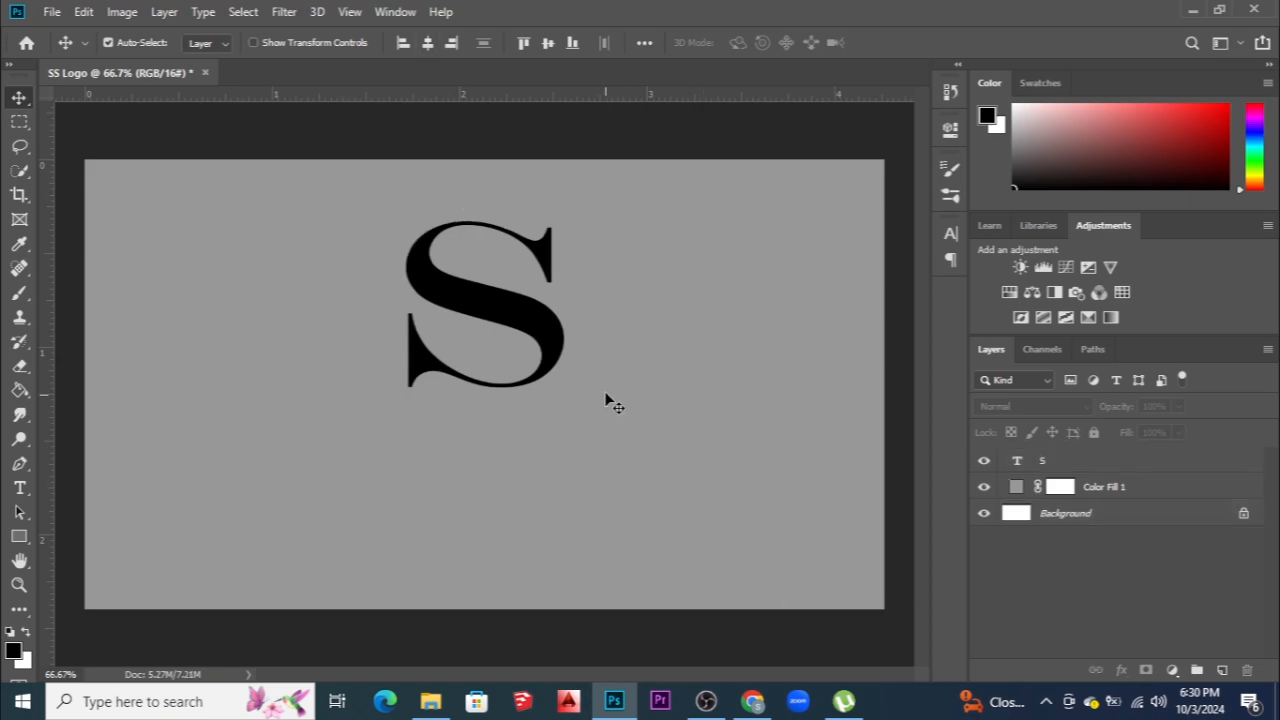
{"action": "left_click_drag", "start_coordinate": [548, 338], "coordinate": [544, 327]}
Select the letter S for text editing
{"action": "key", "text": "t"}
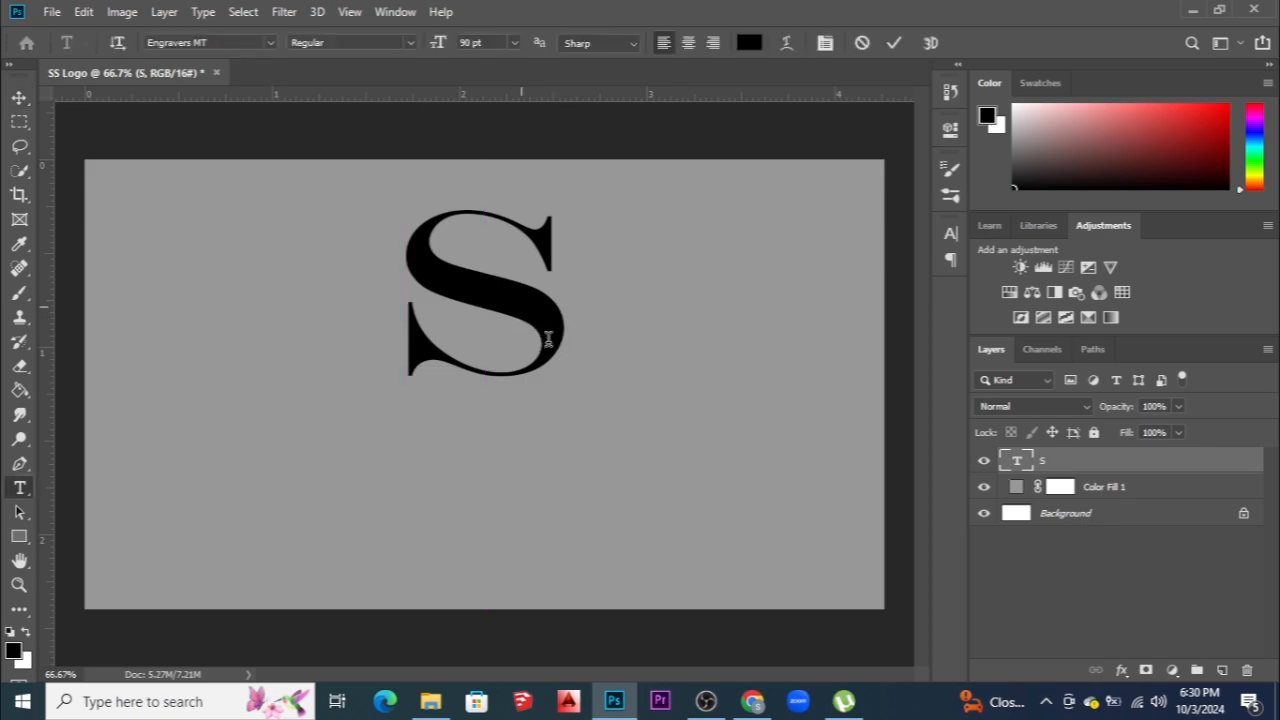
{"action": "double_click", "coordinate": [551, 340]}
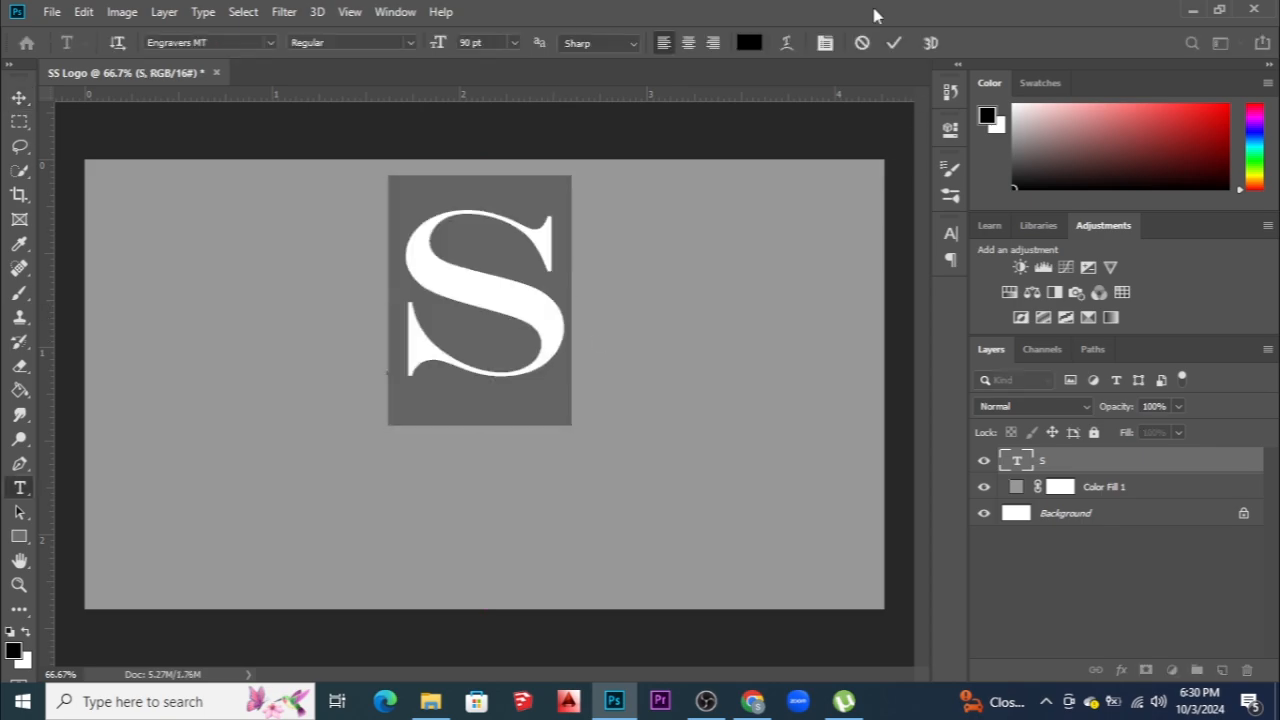
{"action": "left_click", "coordinate": [750, 43]}
{"action": "left_click", "coordinate": [965, 305]}
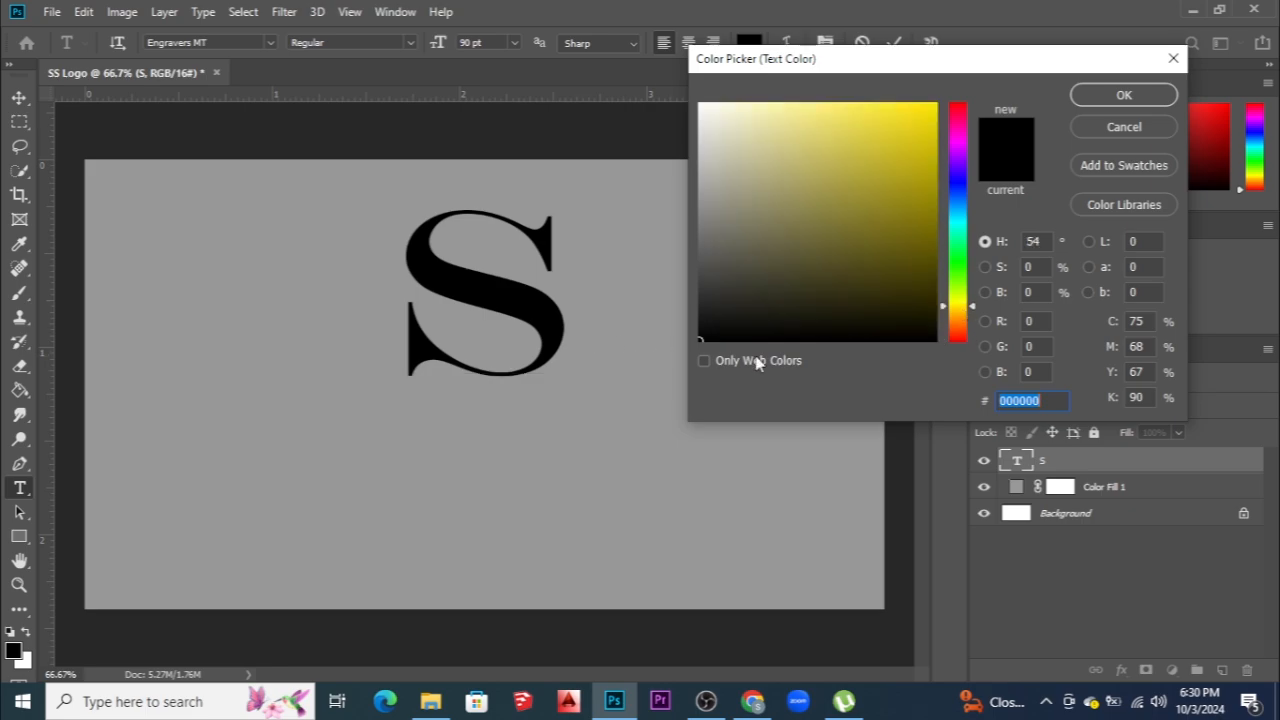
{"action": "left_click", "coordinate": [1168, 127]}
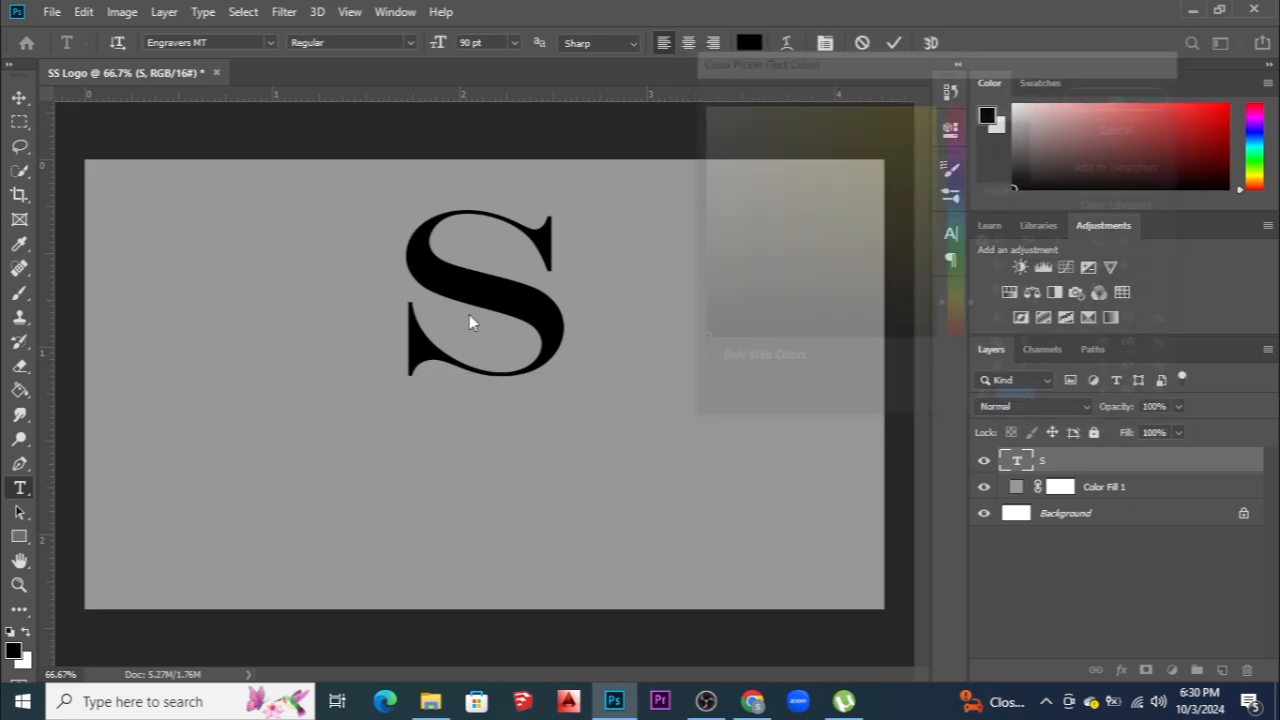
{"action": "key", "text": "ctrl"}
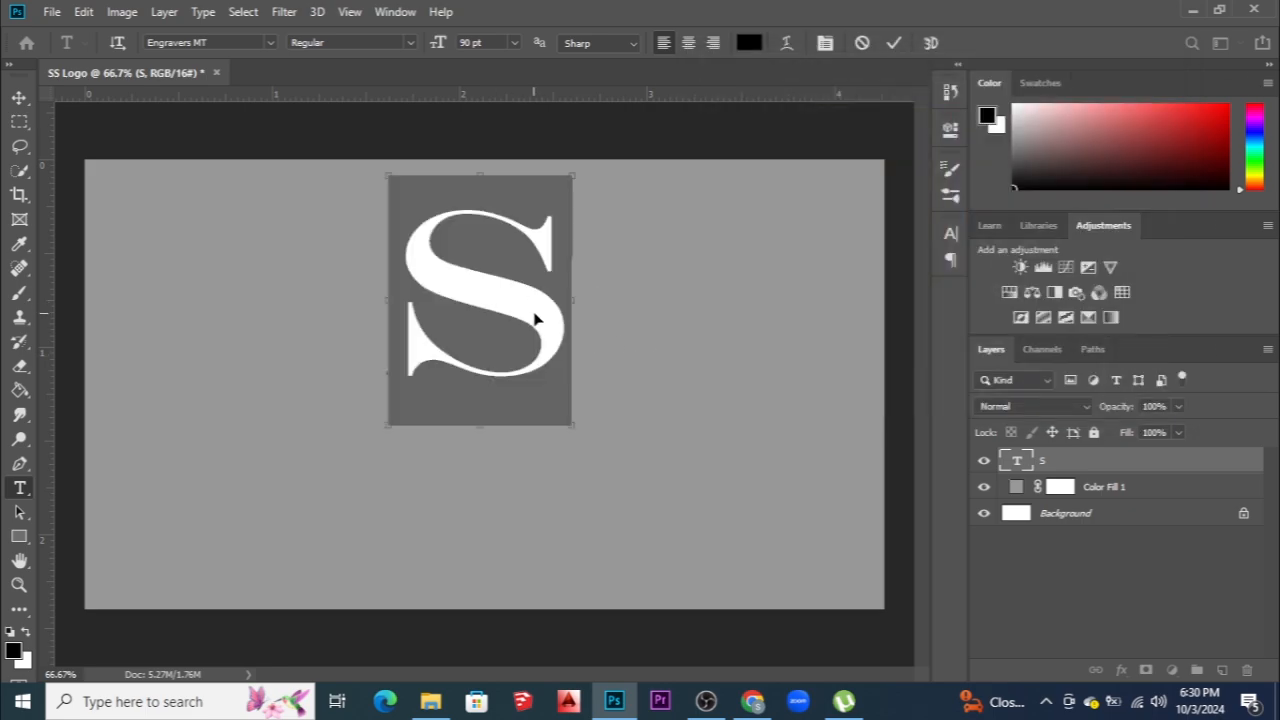
Set the S's text colour to light orange f3ba6a and commit the text edit
{"action": "left_click", "coordinate": [750, 43]}
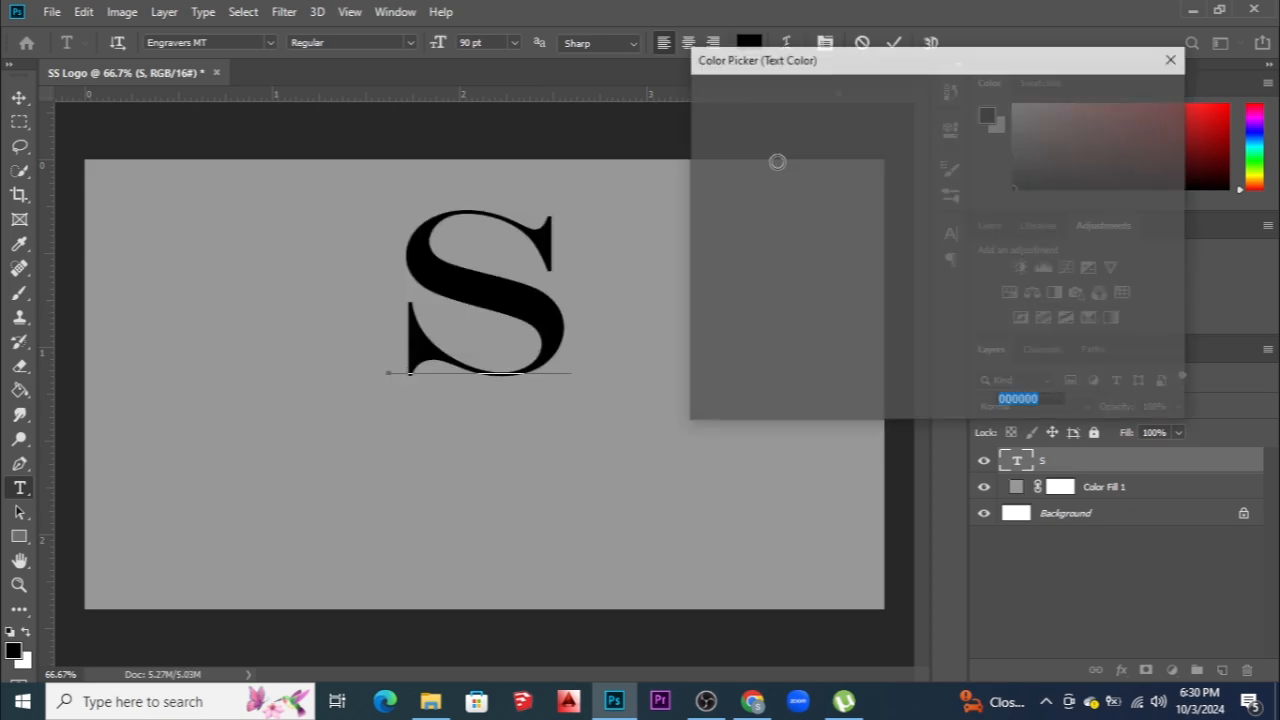
{"action": "left_click", "coordinate": [959, 318]}
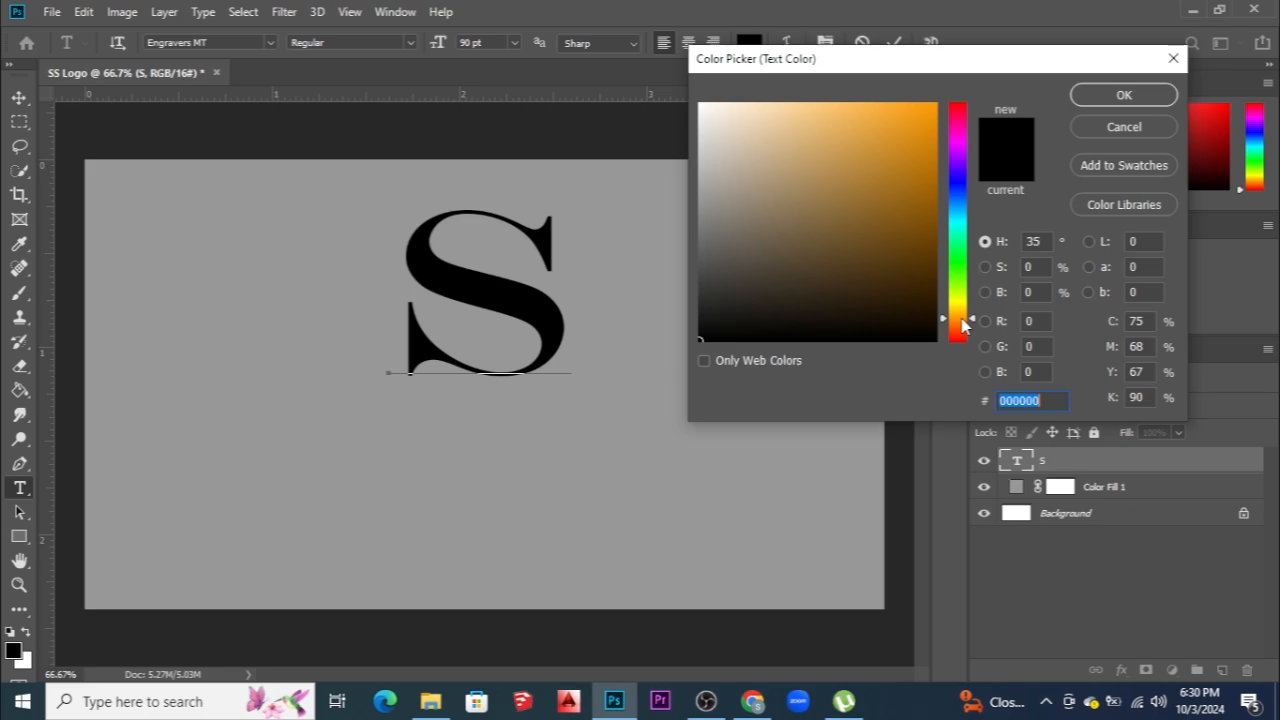
{"action": "left_click", "coordinate": [819, 112]}
{"action": "left_click_drag", "start_coordinate": [819, 112], "coordinate": [832, 114]}
{"action": "left_click", "coordinate": [1122, 96]}
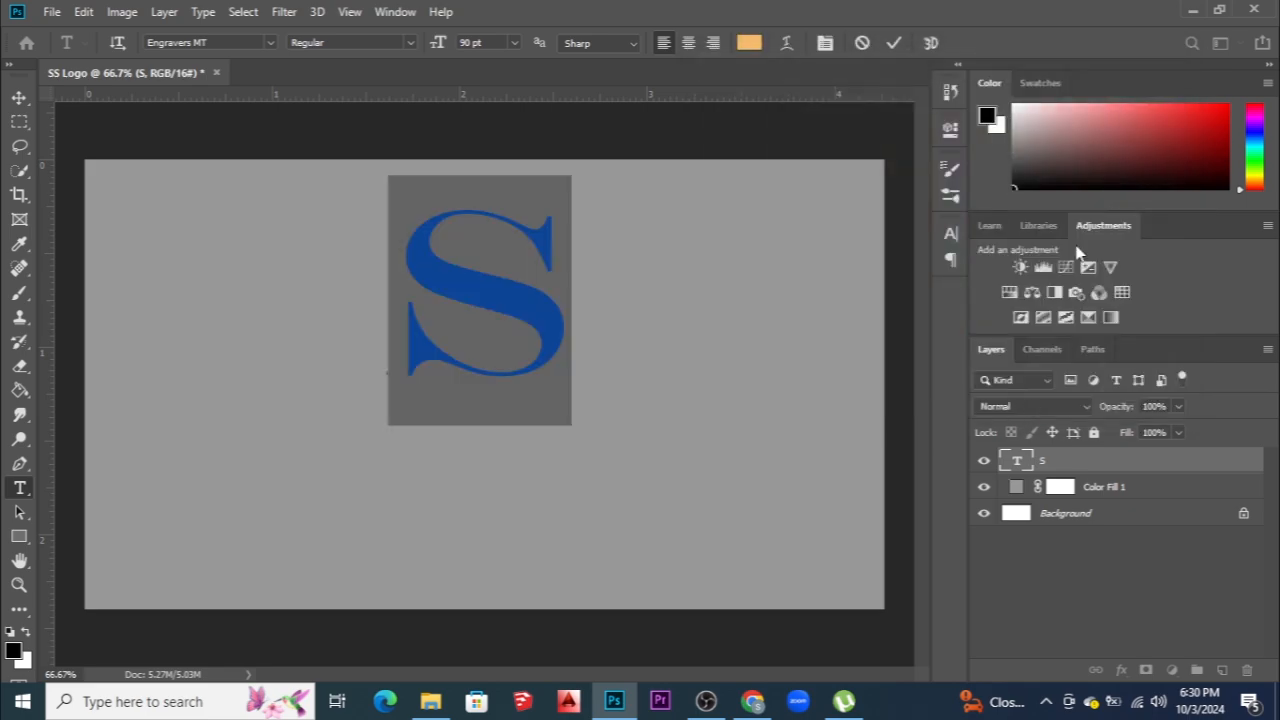
{"action": "left_click", "coordinate": [894, 44]}
Nudge the light orange S slightly down in small increments
{"action": "key", "text": "v"}
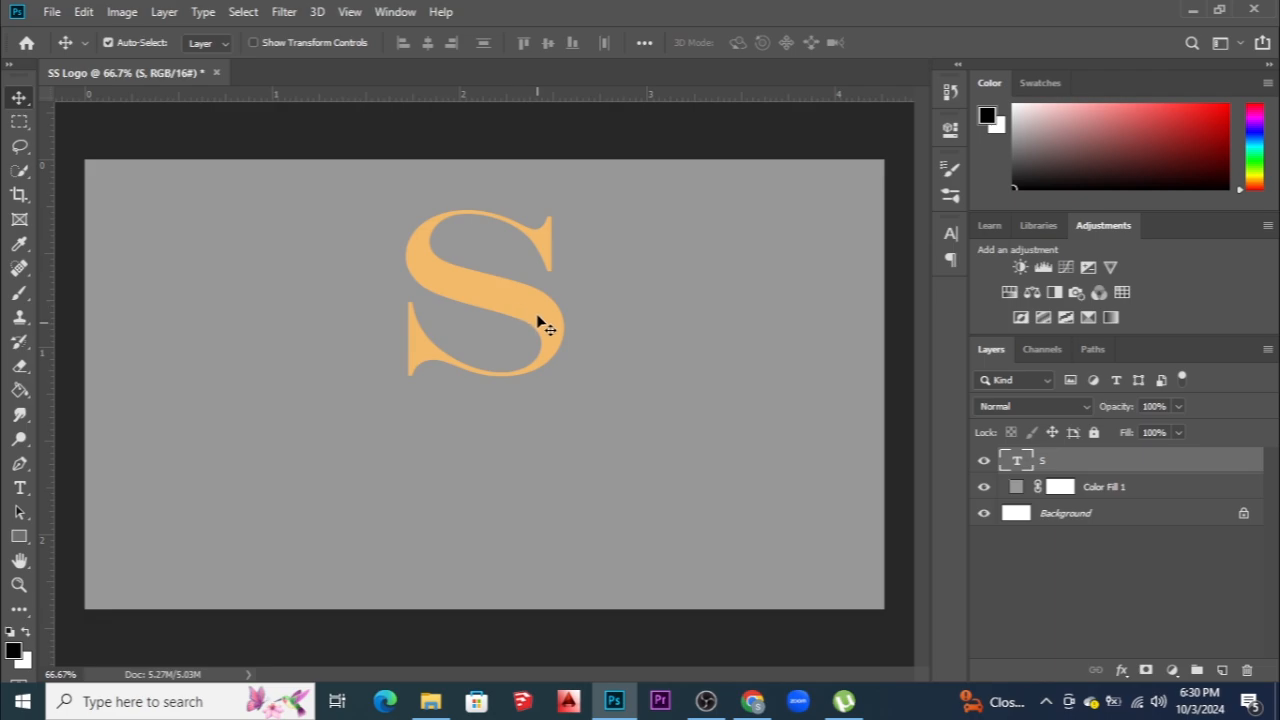
{"action": "key", "text": "Down"}
{"action": "key", "text": "Down"}
{"action": "key", "text": "Down"}
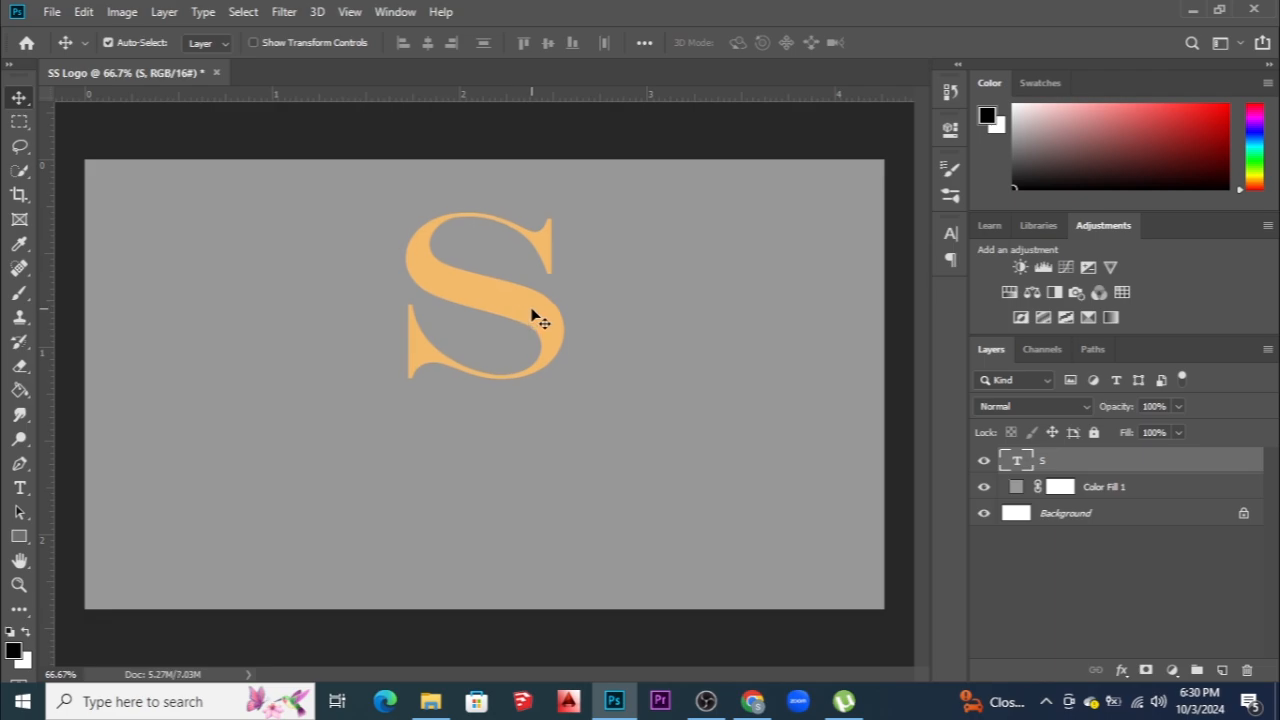
{"action": "key", "text": "Down"}
{"action": "key", "text": "Down"}
{"action": "key", "text": "Down"}
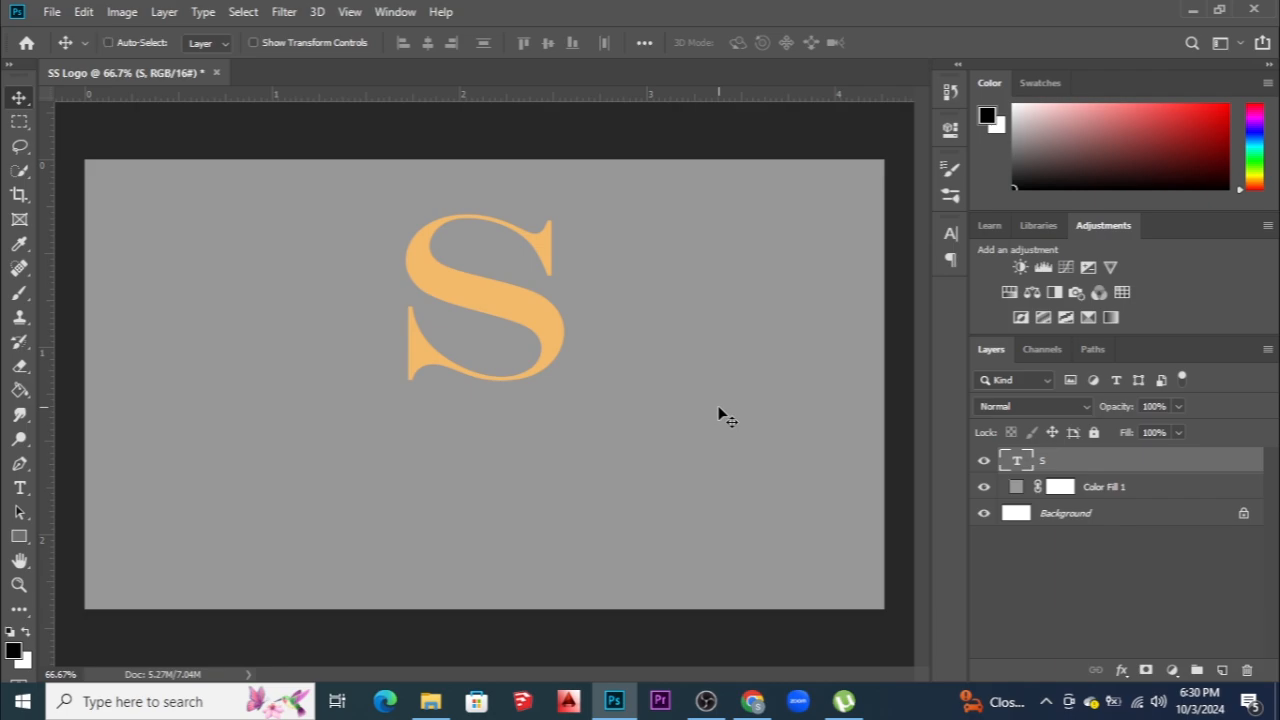
Duplicate the S layer and nudge the copy straight down until the two letters overlap as an interlocked double S
{"action": "key", "text": "ctrl+j"}
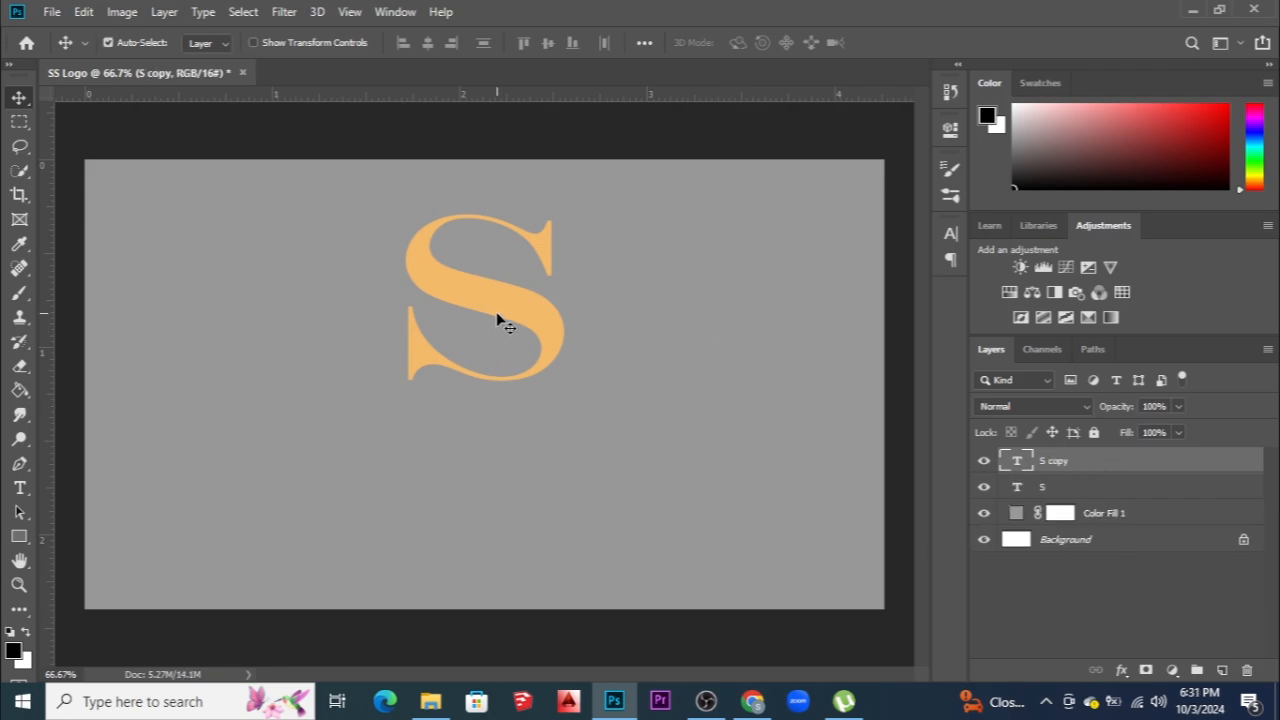
{"action": "key", "text": "shift+Down"}
{"action": "key", "text": "shift+Down"}
{"action": "key", "text": "shift+Down"}
{"action": "key", "text": "shift+Down"}
{"action": "key", "text": "shift+Down"}
{"action": "key", "text": "shift+Down"}
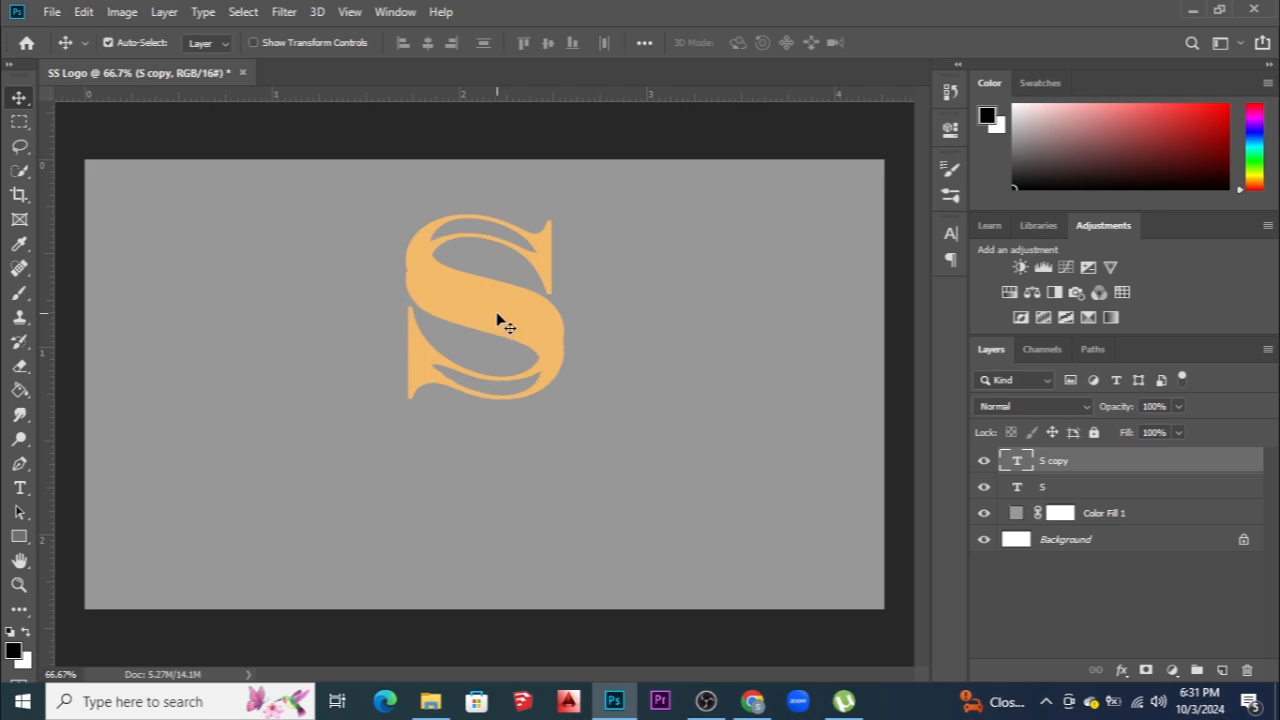
{"action": "key", "text": "shift+Down"}
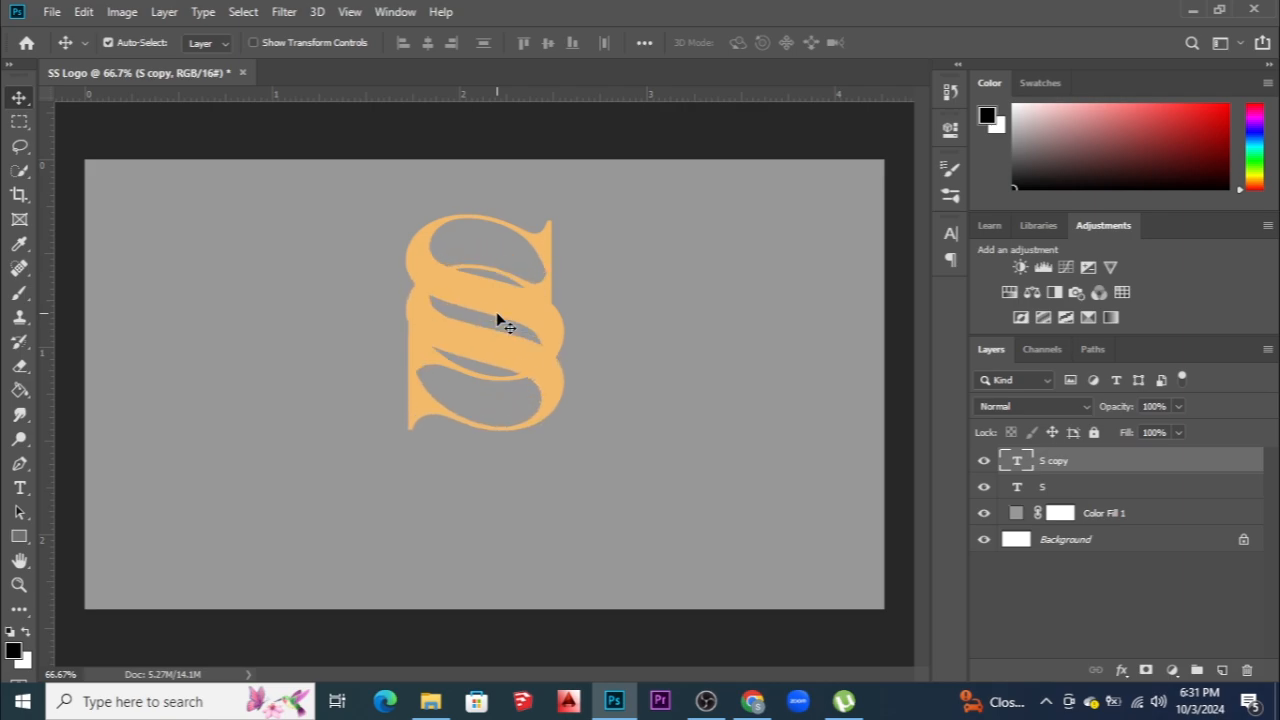
{"action": "key", "text": "shift+Up"}
{"action": "key", "text": "shift+Down"}
{"action": "key", "text": "shift+Up"}
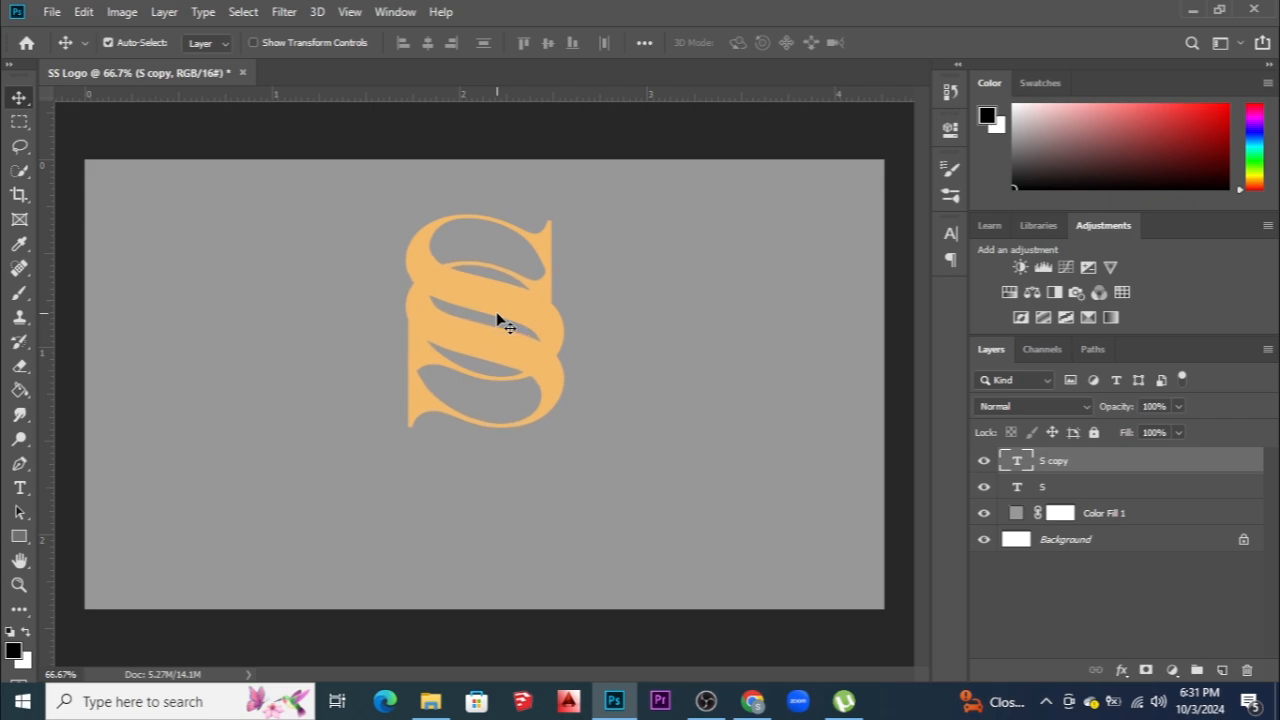
{"action": "key", "text": "Up"}
{"action": "key", "text": "Up"}
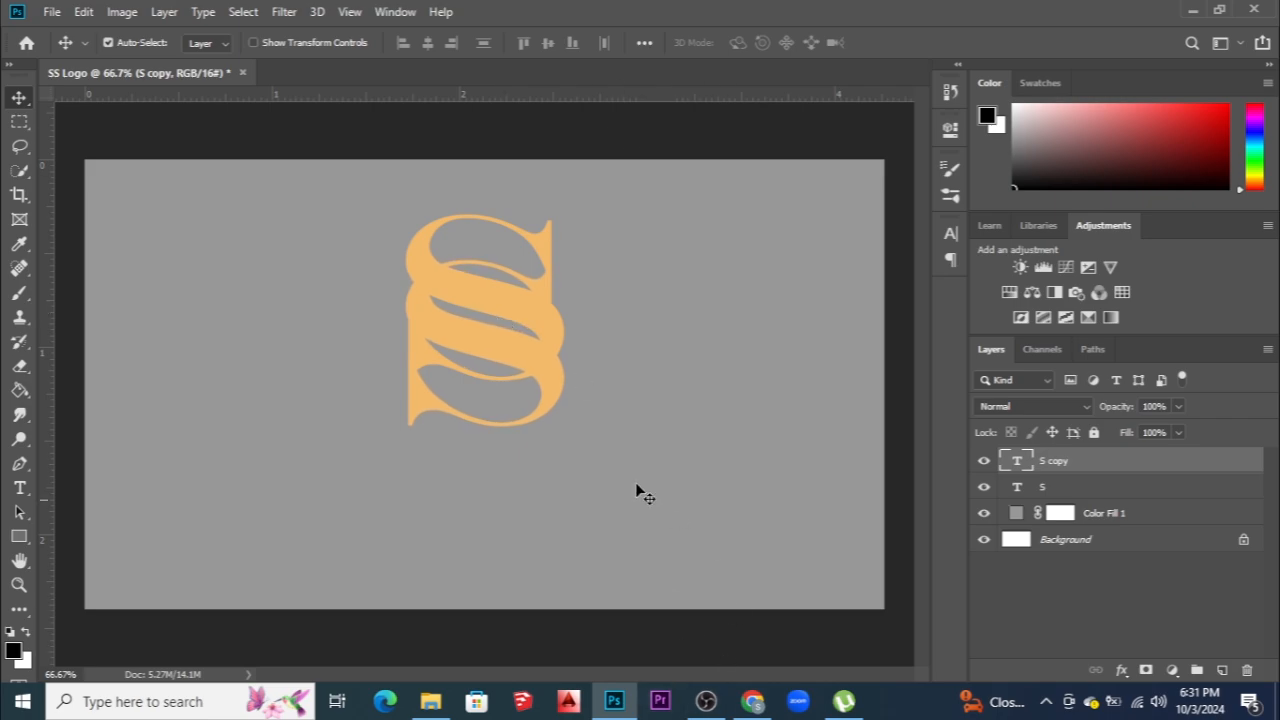
Set the text colour of the lower S copy to bright orange ff9b0b and commit the edit
{"action": "key", "text": "t"}
{"action": "double_click", "coordinate": [531, 430]}
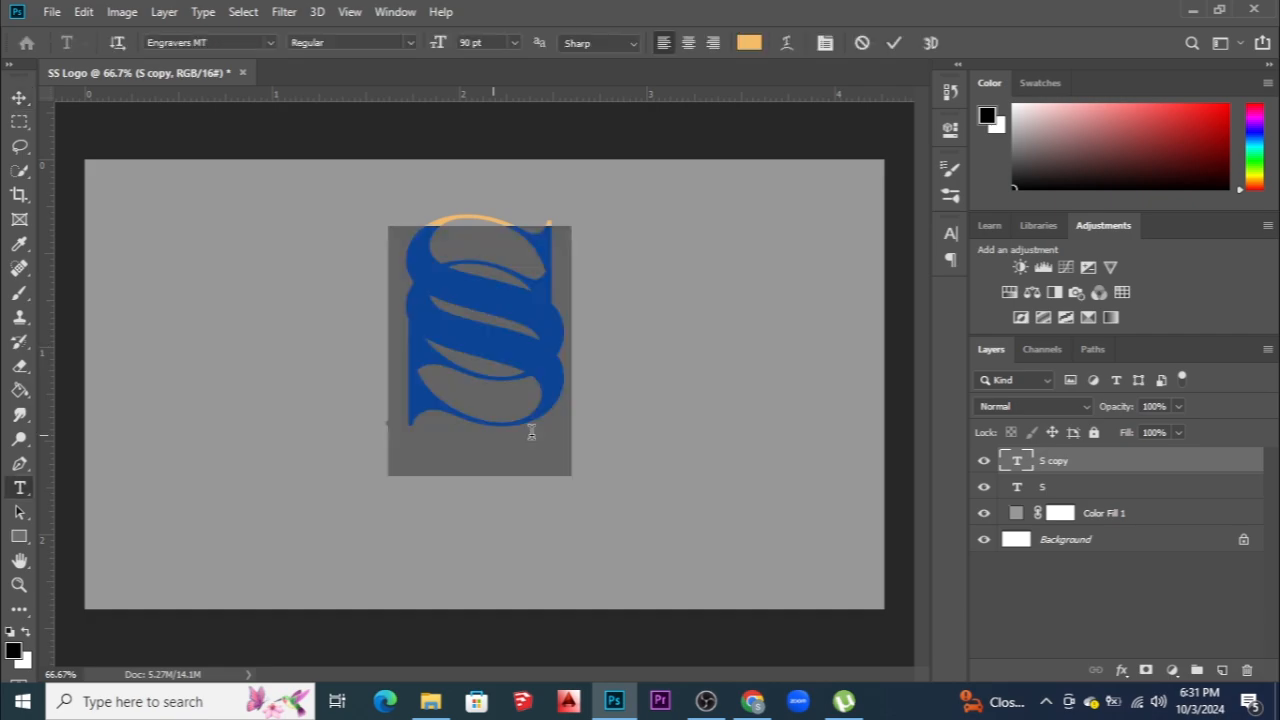
{"action": "left_click", "coordinate": [750, 46]}
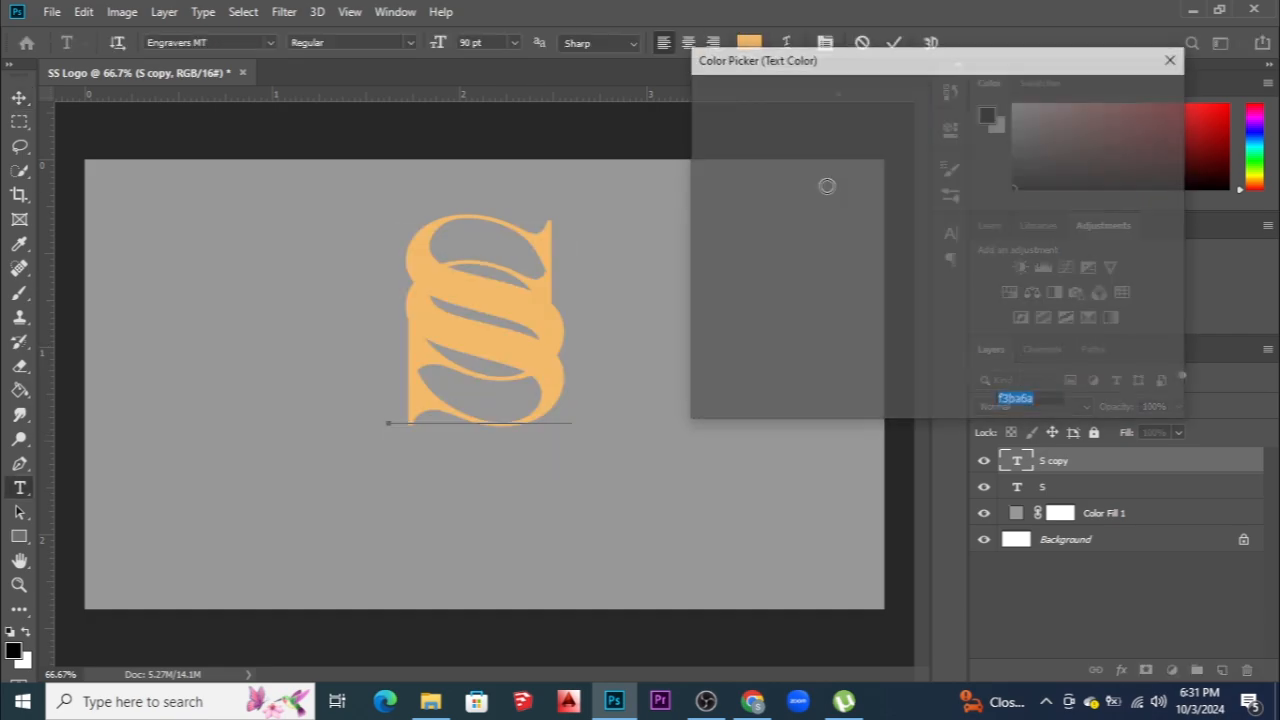
{"action": "left_click_drag", "start_coordinate": [911, 107], "coordinate": [925, 103]}
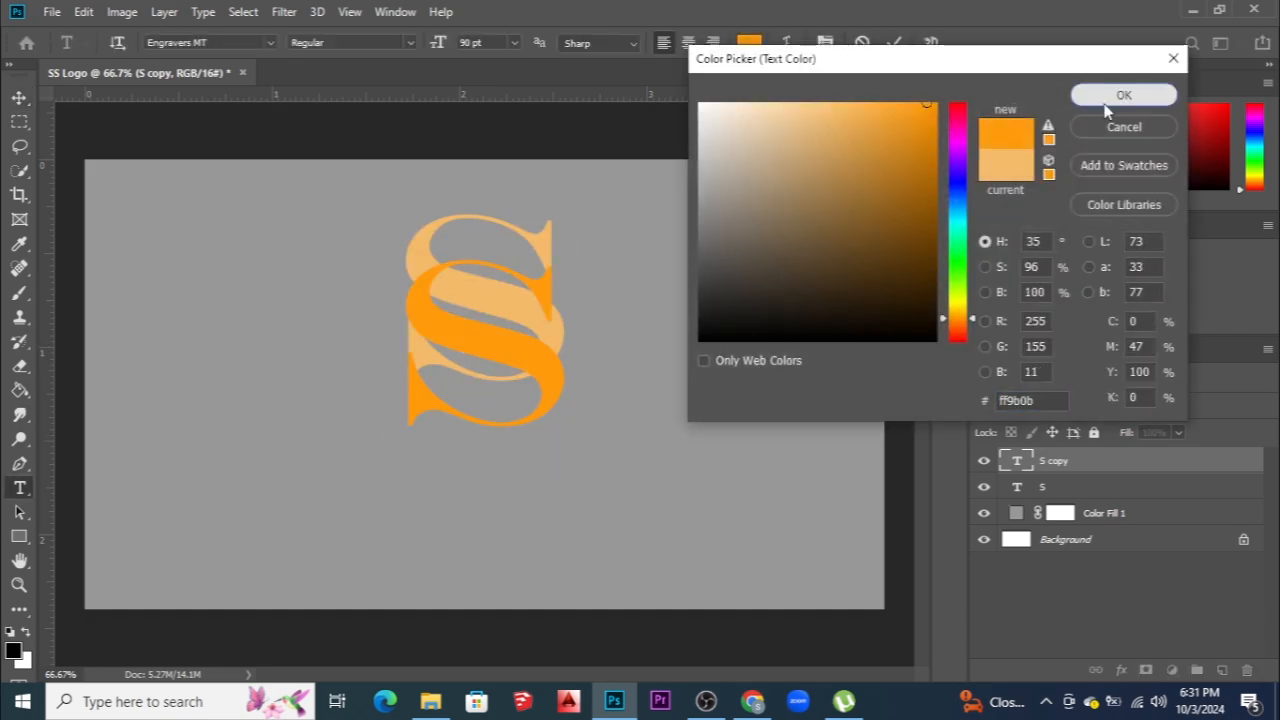
{"action": "left_click", "coordinate": [1124, 94]}
{"action": "scroll", "coordinate": [528, 283], "scroll_direction": "up", "scroll_amount": 1}
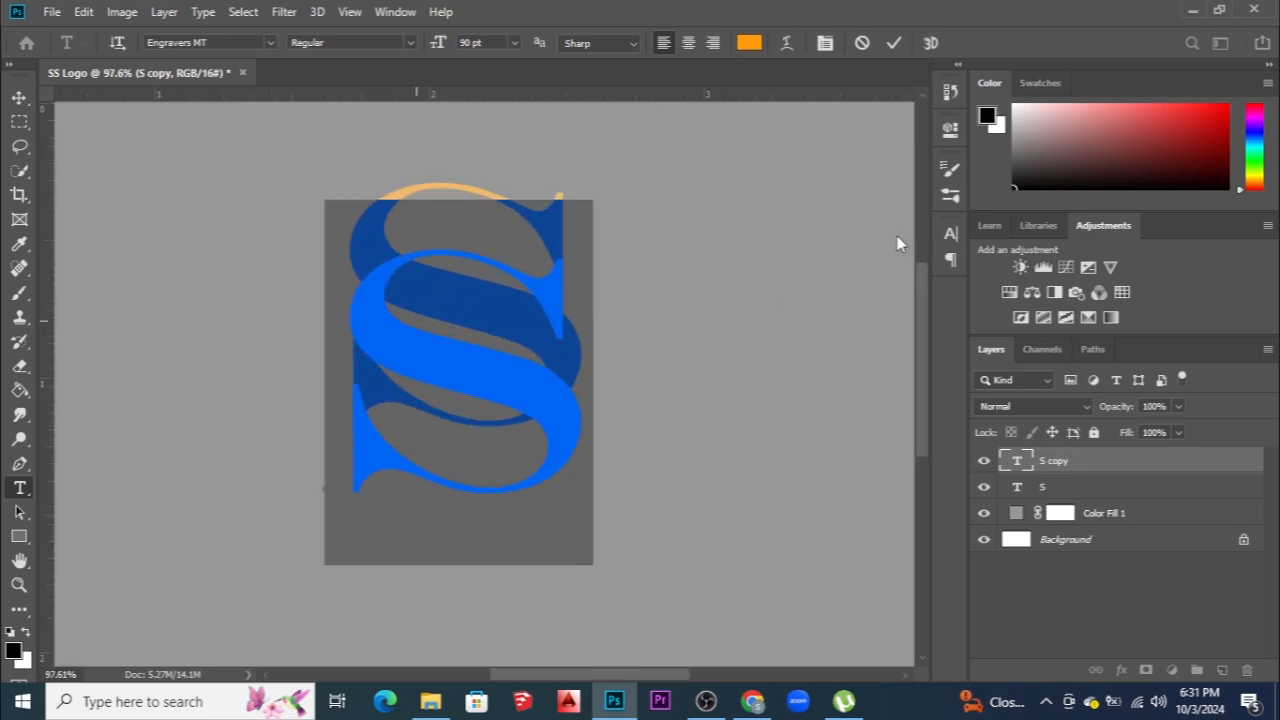
{"action": "left_click", "coordinate": [894, 43]}
Add a layer mask to the bright orange S layer
{"action": "key", "text": "v"}
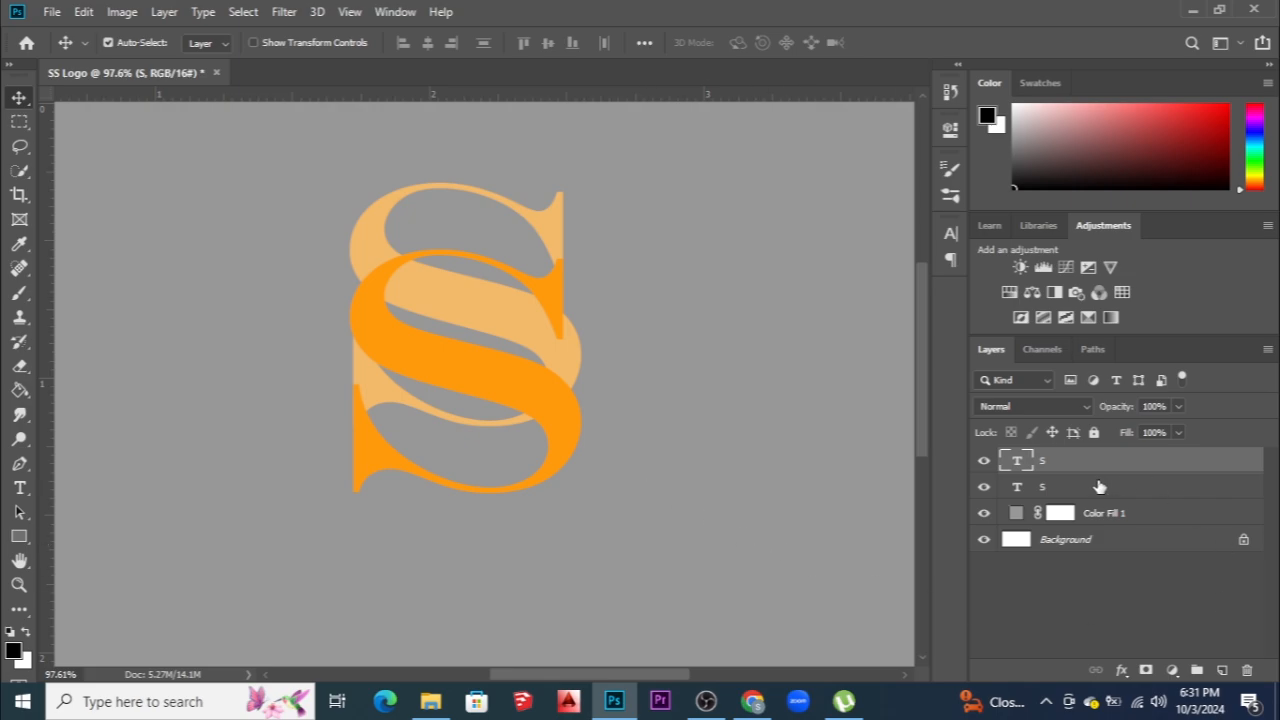
{"action": "left_click", "coordinate": [1146, 670]}
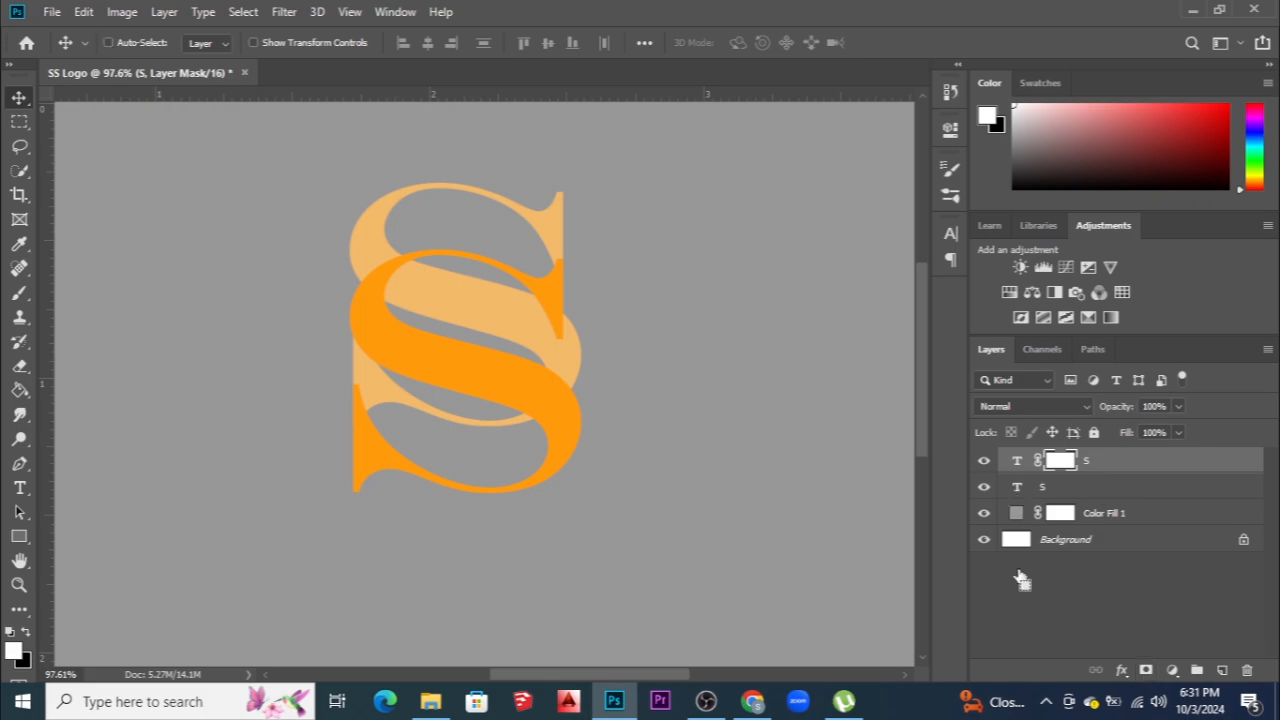
Load the light orange S's outline as a selection, fill it with black on the bright orange S's layer mask, and deselect
{"action": "key", "text": "ctrl+shift+d"}
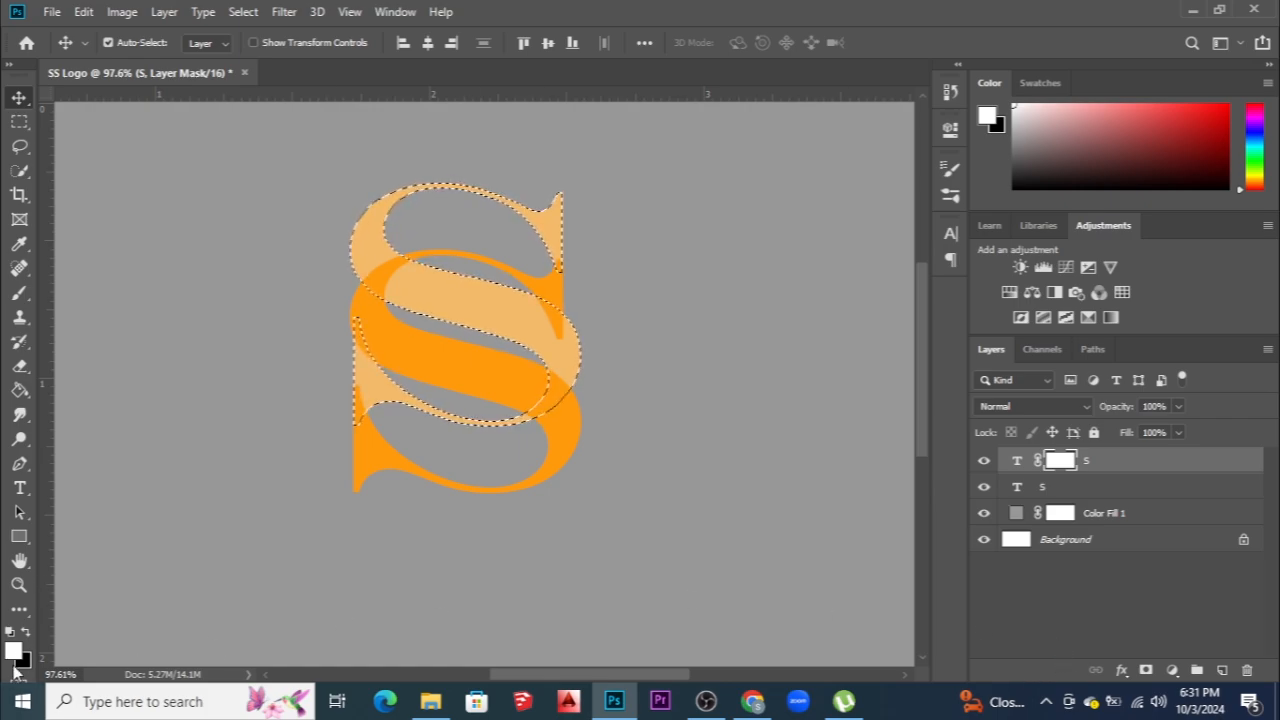
{"action": "key", "text": "x"}
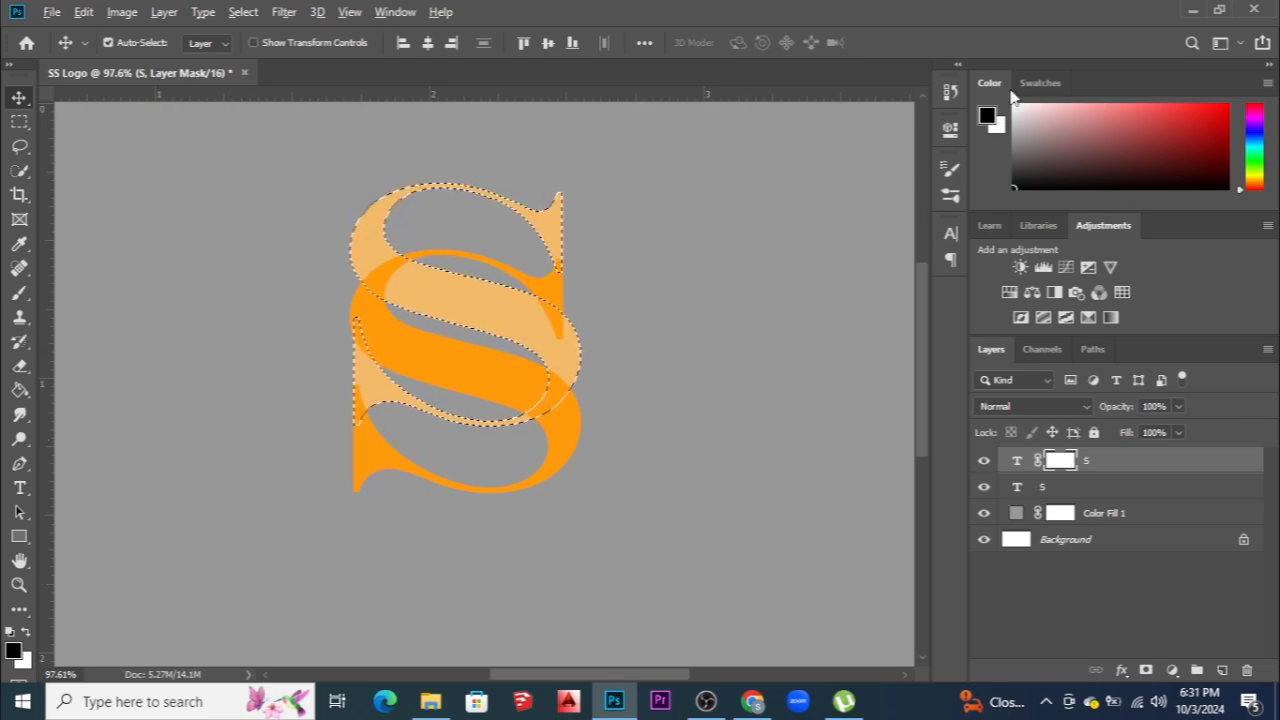
{"action": "key", "text": "alt+BackSpace"}
{"action": "key", "text": "alt+BackSpace"}
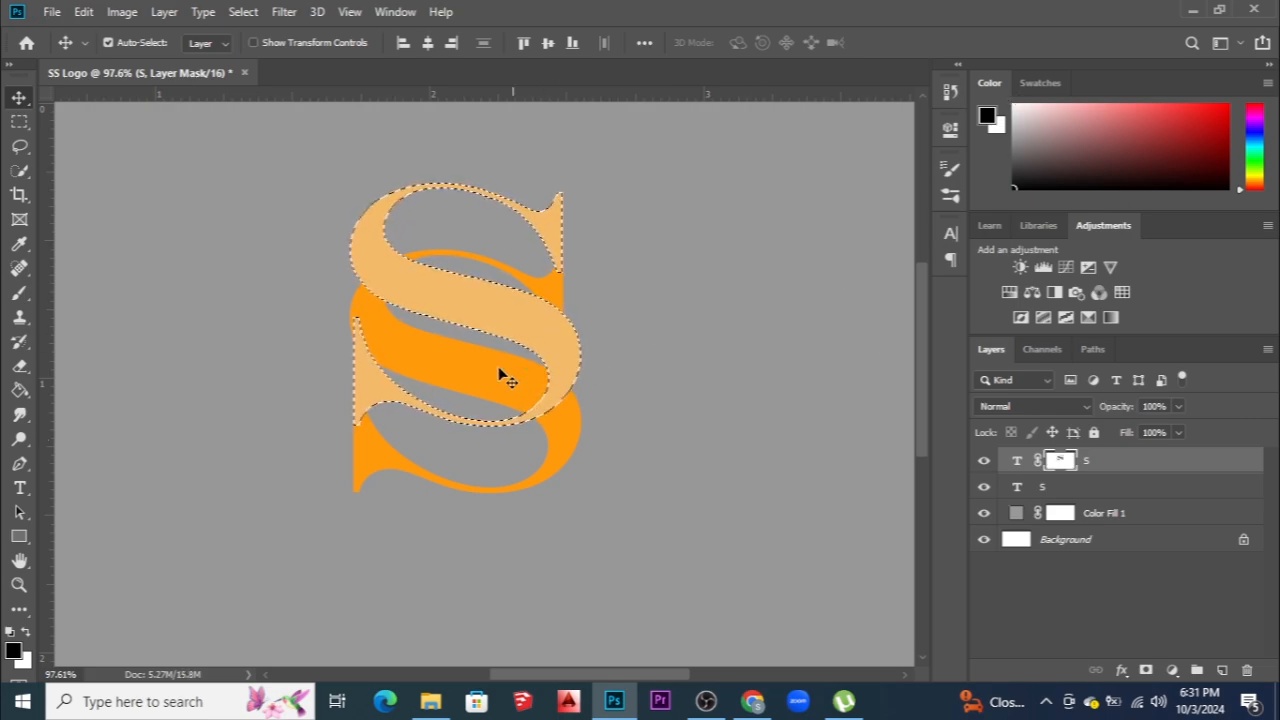
{"action": "key", "text": "ctrl+d"}
Lasso the crossings at the lower-left serif and the upper-left curve, filling each with white on the mask to bring the bright orange S forward
{"action": "scroll", "coordinate": [462, 370], "scroll_direction": "up", "scroll_amount": 1}
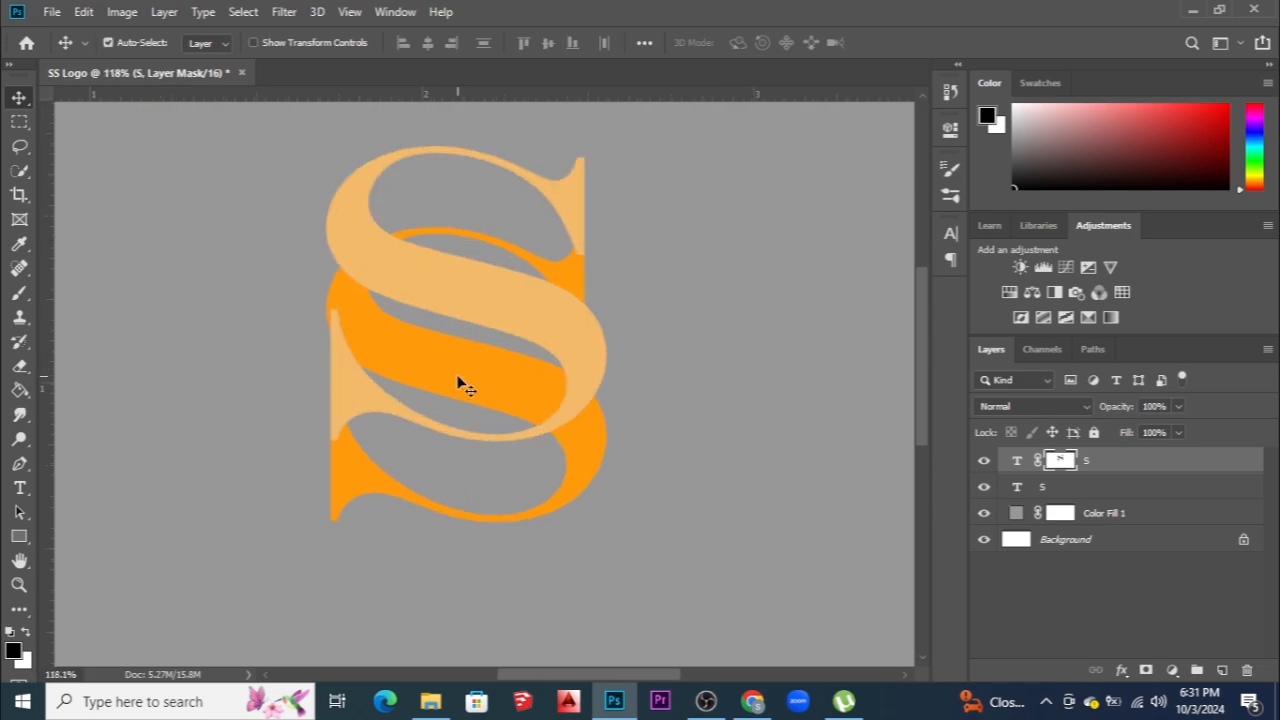
{"action": "scroll", "coordinate": [450, 405], "scroll_direction": "down", "scroll_amount": 1}
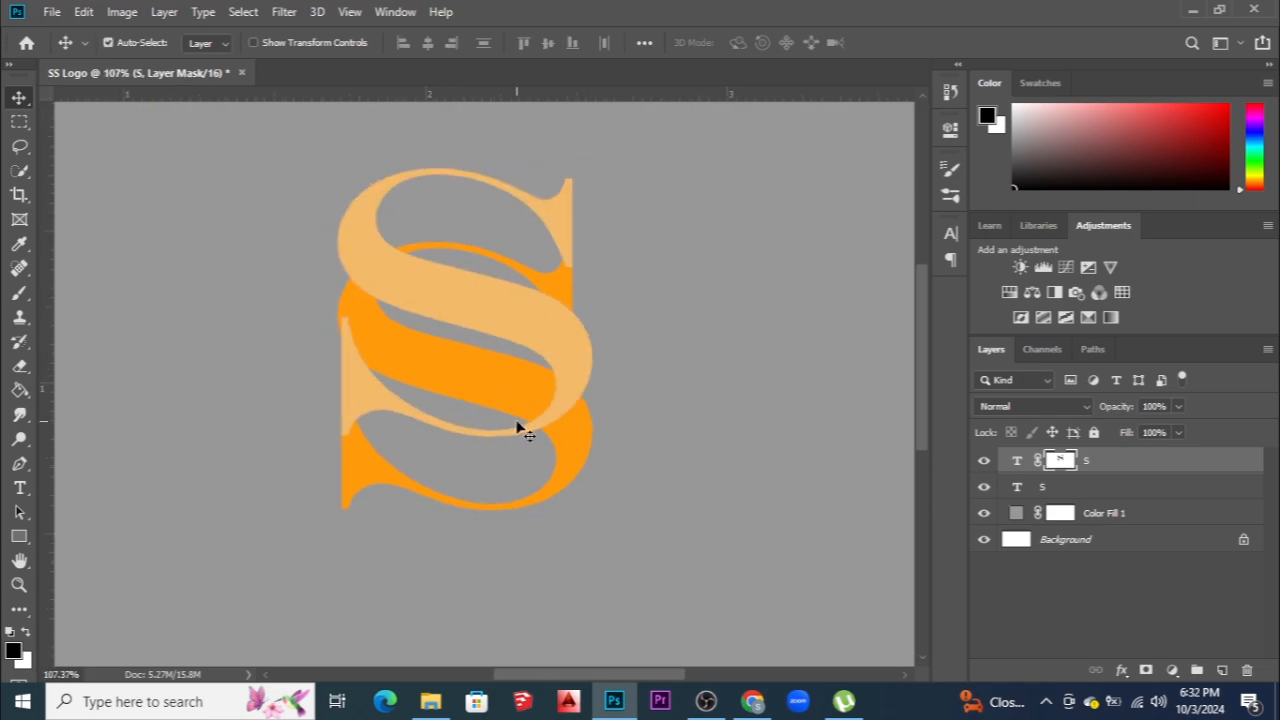
{"action": "key", "text": "x"}
{"action": "left_click", "coordinate": [19, 146]}
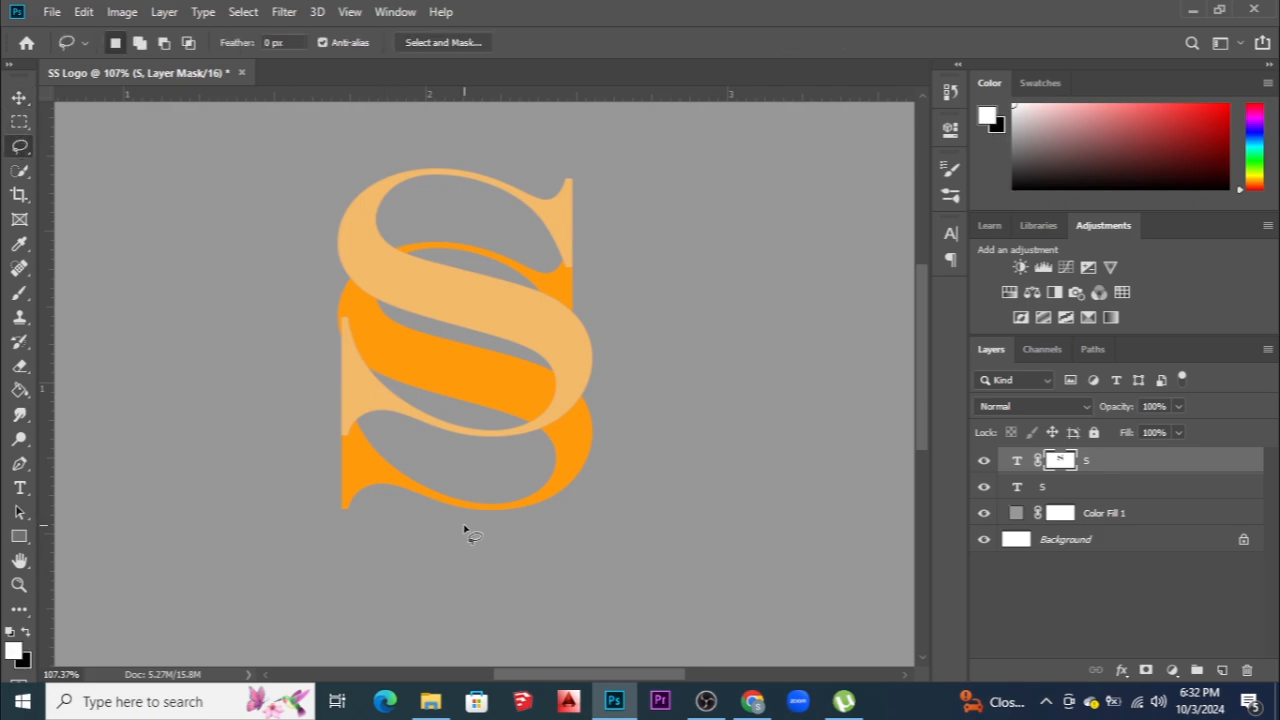
{"action": "scroll", "coordinate": [381, 461], "scroll_direction": "up", "scroll_amount": 2}
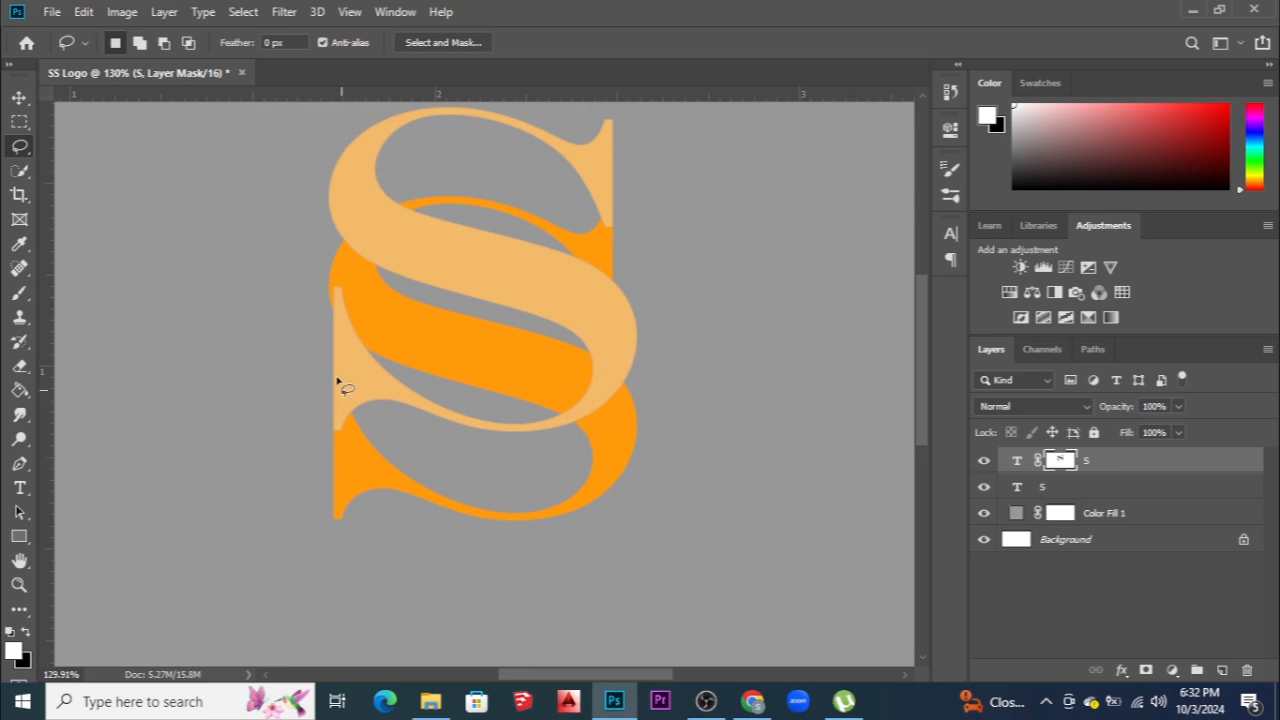
{"action": "mouse_move", "coordinate": [330, 362]}
{"action": "left_mouse_down"}
{"action": "mouse_move", "coordinate": [380, 442]}
{"action": "mouse_move", "coordinate": [352, 462]}
{"action": "mouse_move", "coordinate": [292, 437]}
{"action": "mouse_move", "coordinate": [302, 382]}
{"action": "mouse_move", "coordinate": [318, 371]}
{"action": "mouse_move", "coordinate": [340, 480]}
{"action": "left_mouse_up"}
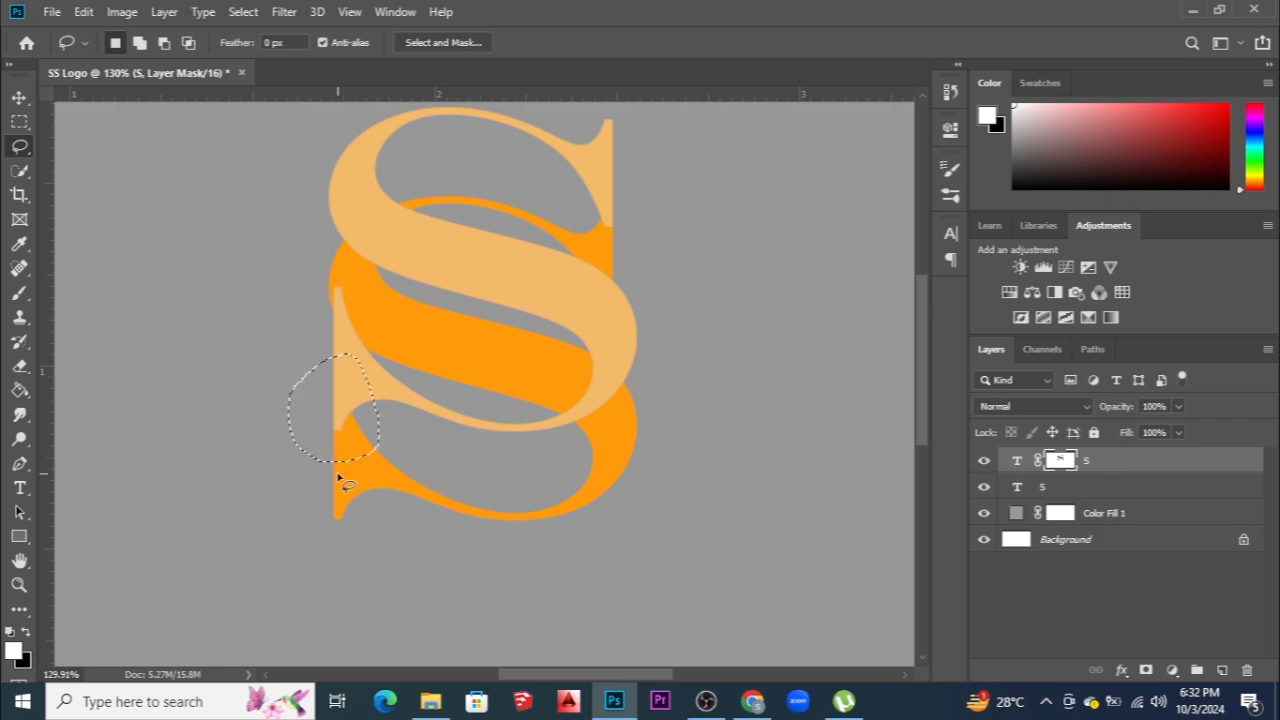
{"action": "key", "text": "alt+BackSpace"}
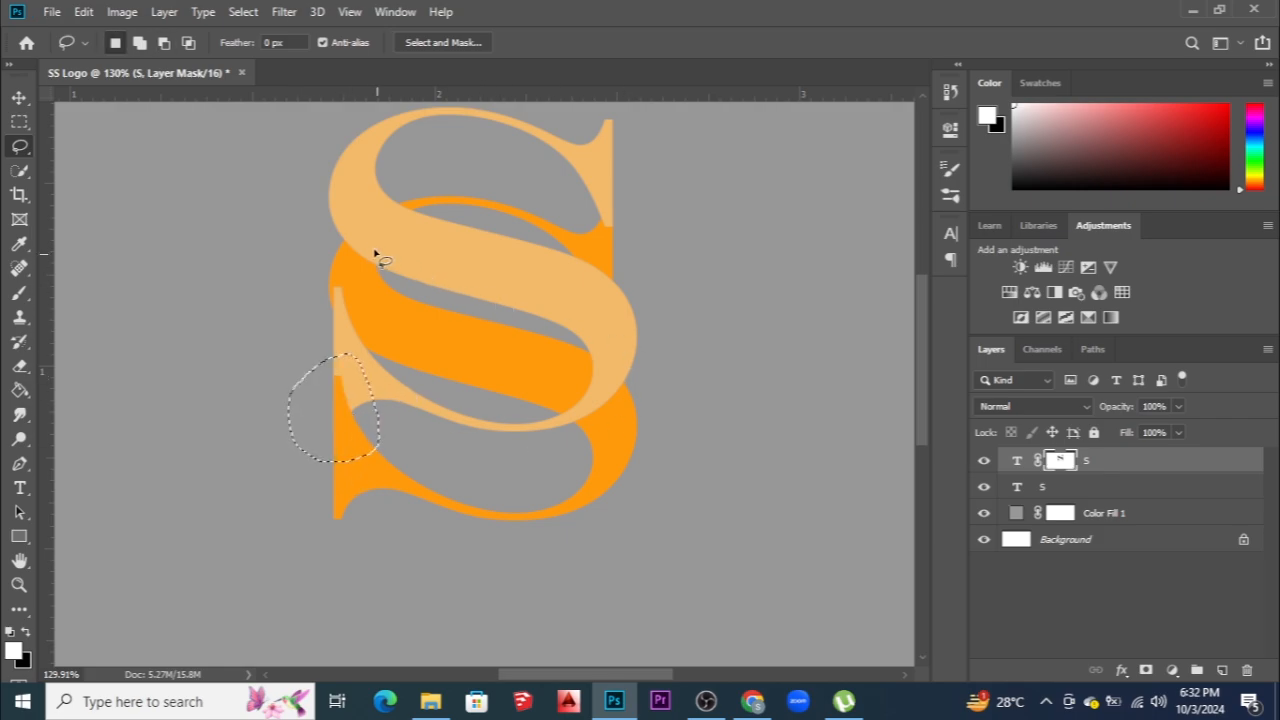
{"action": "mouse_move", "coordinate": [316, 210]}
{"action": "left_mouse_down"}
{"action": "mouse_move", "coordinate": [407, 179]}
{"action": "mouse_move", "coordinate": [431, 208]}
{"action": "mouse_move", "coordinate": [435, 256]}
{"action": "mouse_move", "coordinate": [375, 277]}
{"action": "mouse_move", "coordinate": [316, 213]}
{"action": "left_mouse_up"}
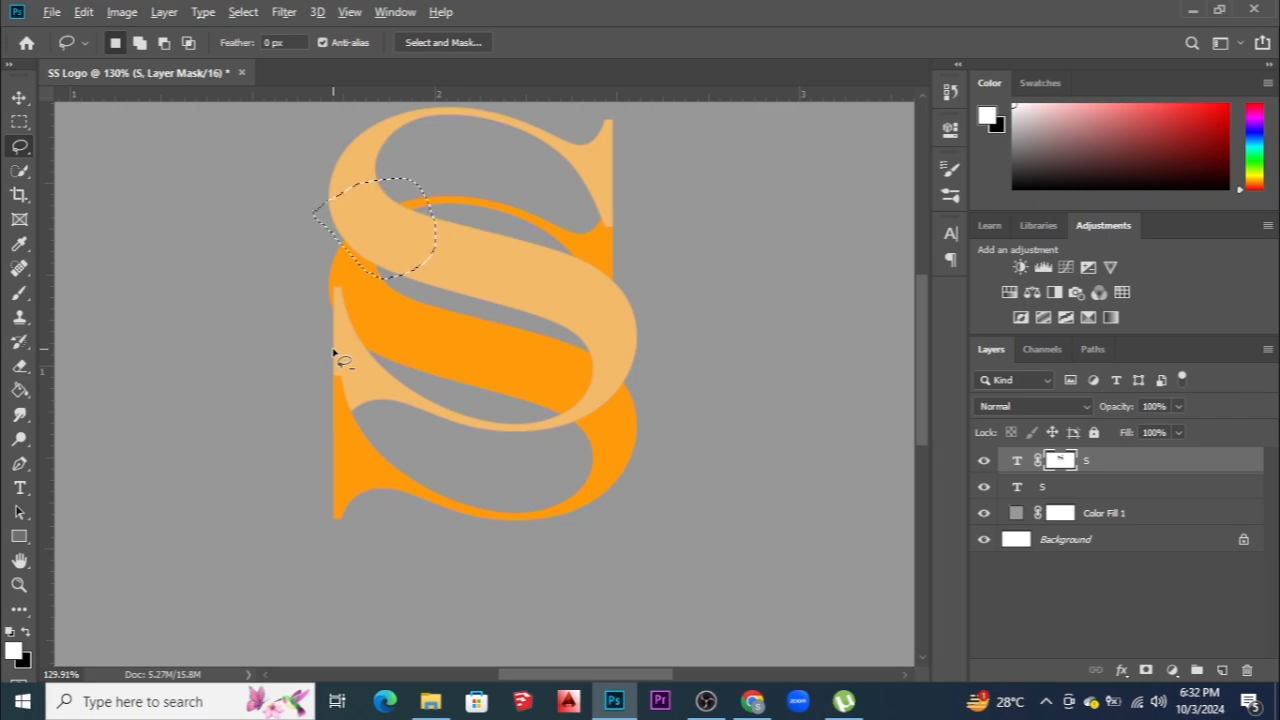
{"action": "key", "text": "alt+BackSpace"}
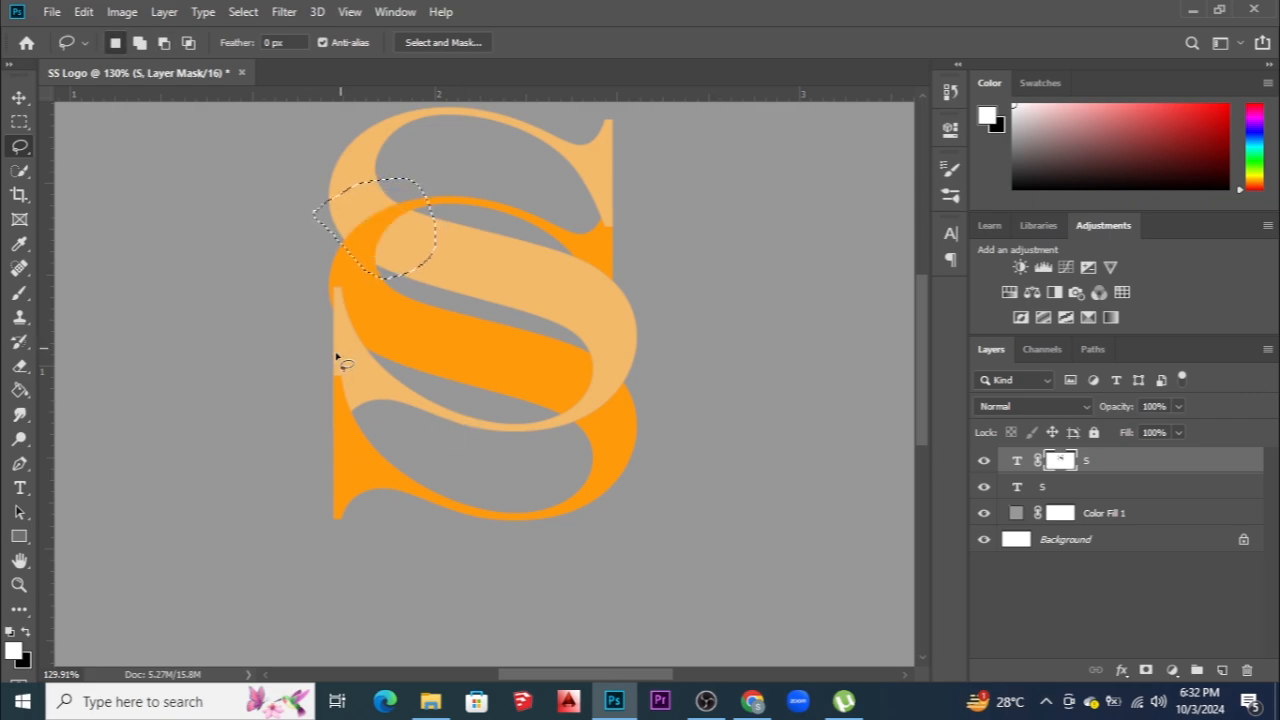
Lasso the left-edge crossing, the upper-right serif and the lower-left serif, fill them with white on the mask, and deselect
{"action": "mouse_move", "coordinate": [314, 291]}
{"action": "left_mouse_down"}
{"action": "mouse_move", "coordinate": [343, 278]}
{"action": "mouse_move", "coordinate": [363, 303]}
{"action": "mouse_move", "coordinate": [363, 368]}
{"action": "mouse_move", "coordinate": [308, 346]}
{"action": "mouse_move", "coordinate": [314, 293]}
{"action": "left_mouse_up"}
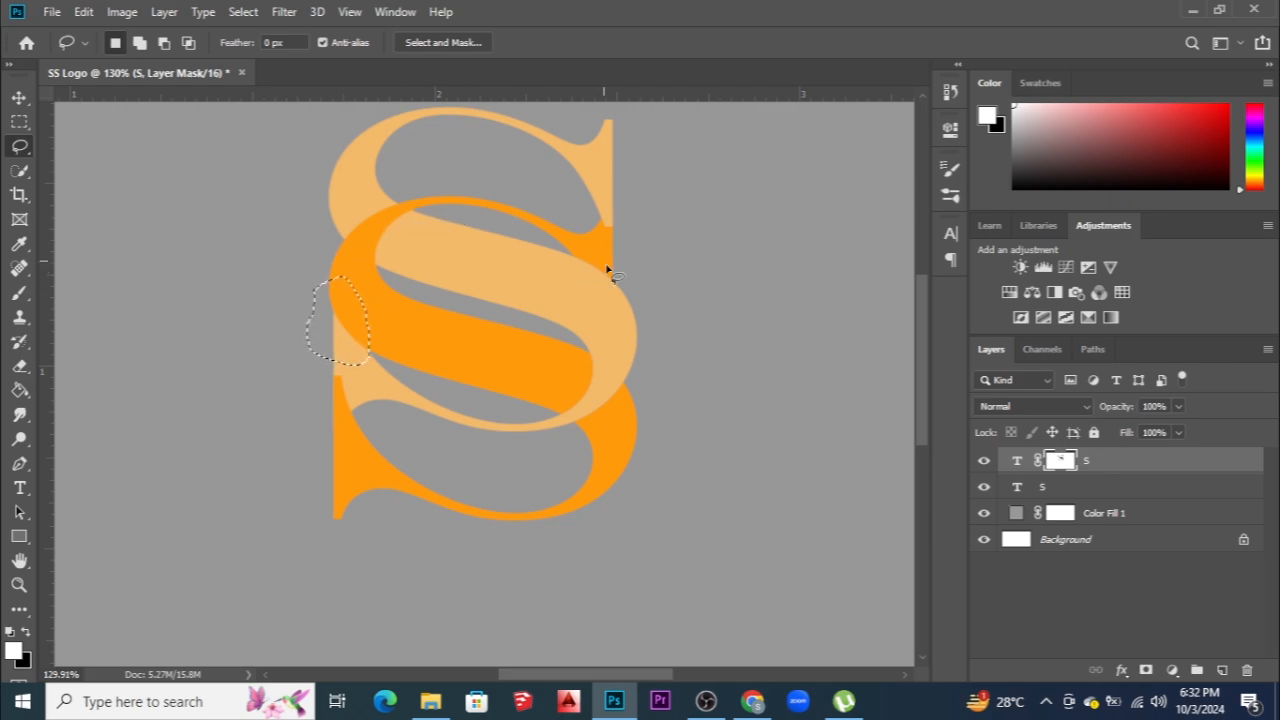
{"action": "mouse_move", "coordinate": [573, 192]}
{"action": "left_mouse_down"}
{"action": "mouse_move", "coordinate": [613, 185]}
{"action": "mouse_move", "coordinate": [631, 228]}
{"action": "left_mouse_up"}
{"action": "mouse_move", "coordinate": [312, 382]}
{"action": "left_mouse_down"}
{"action": "mouse_move", "coordinate": [364, 401]}
{"action": "mouse_move", "coordinate": [366, 435]}
{"action": "mouse_move", "coordinate": [343, 454]}
{"action": "mouse_move", "coordinate": [311, 433]}
{"action": "mouse_move", "coordinate": [318, 372]}
{"action": "left_mouse_up"}
{"action": "key", "text": "alt"}
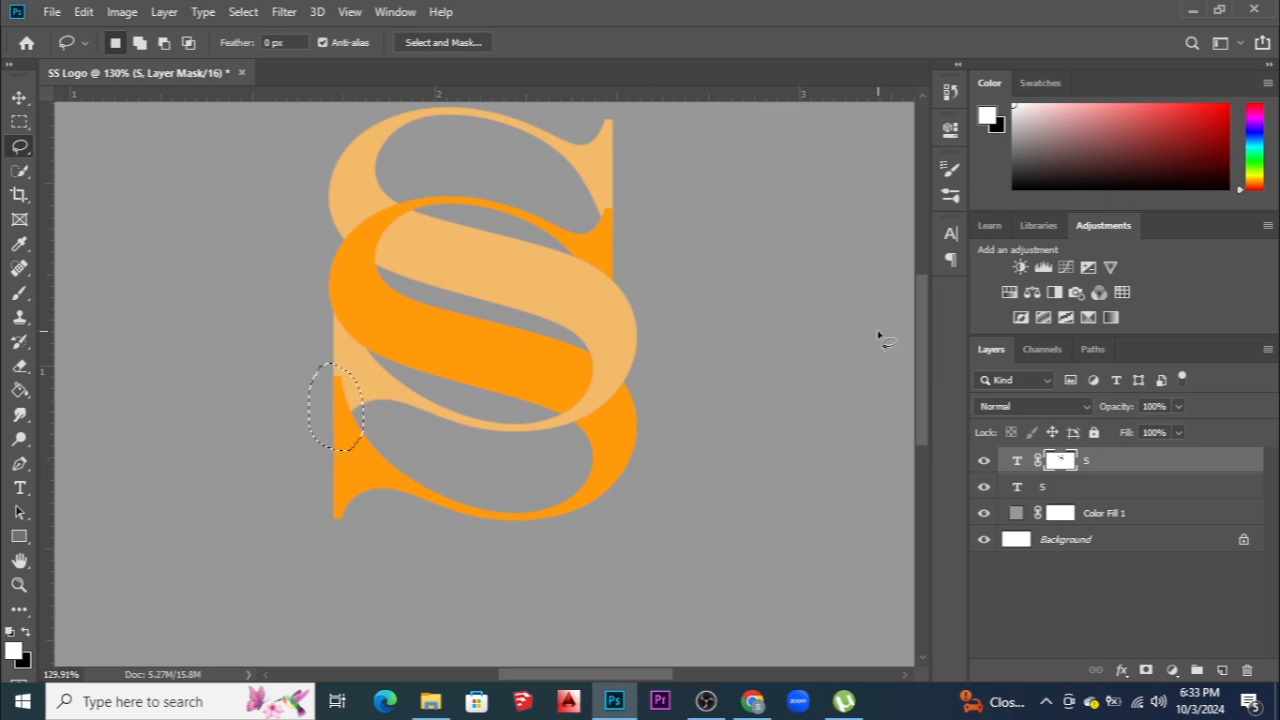
{"action": "key", "text": "alt+BackSpace"}
{"action": "key", "text": "ctrl+d"}
{"action": "scroll", "coordinate": [690, 330], "scroll_direction": "up", "scroll_amount": 2}
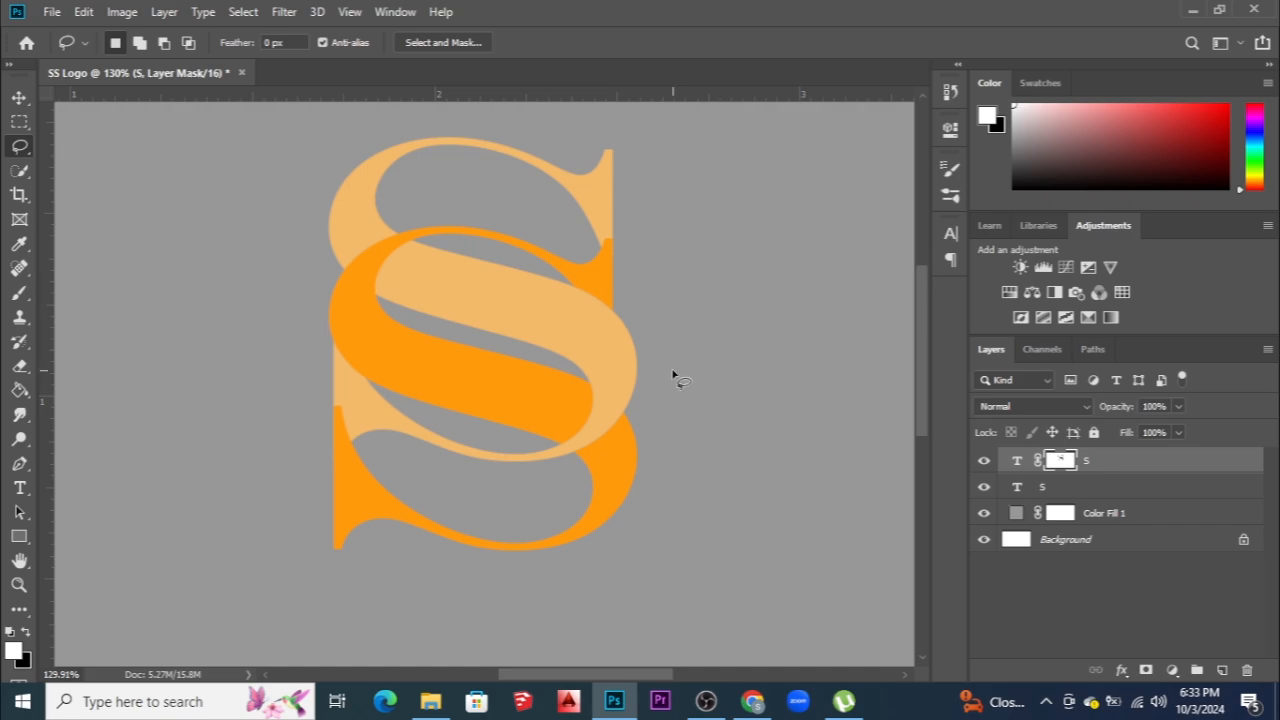
Add a Bevel & Emboss effect to the bright orange S layer with the Chisel Hard technique
{"action": "left_click", "coordinate": [1130, 467]}
{"action": "key", "text": "h"}
{"action": "double_click", "coordinate": [1139, 467]}
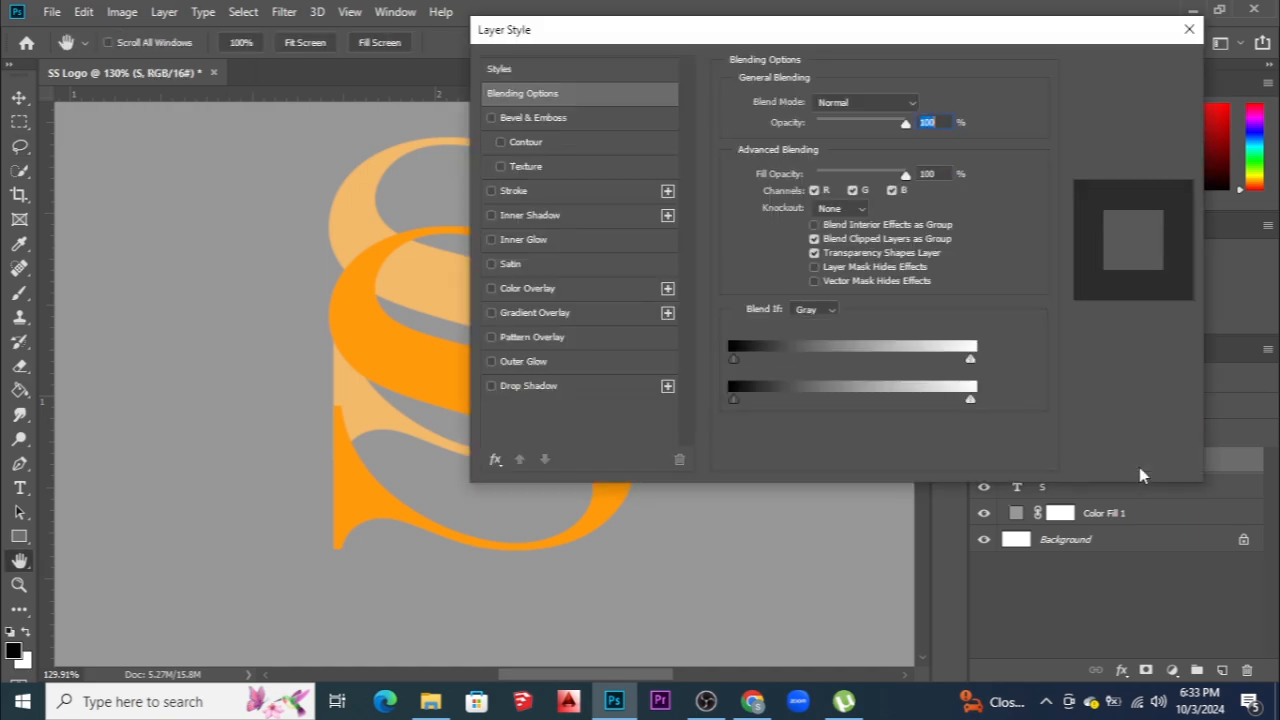
{"action": "left_click_drag", "start_coordinate": [864, 33], "coordinate": [951, 73]}
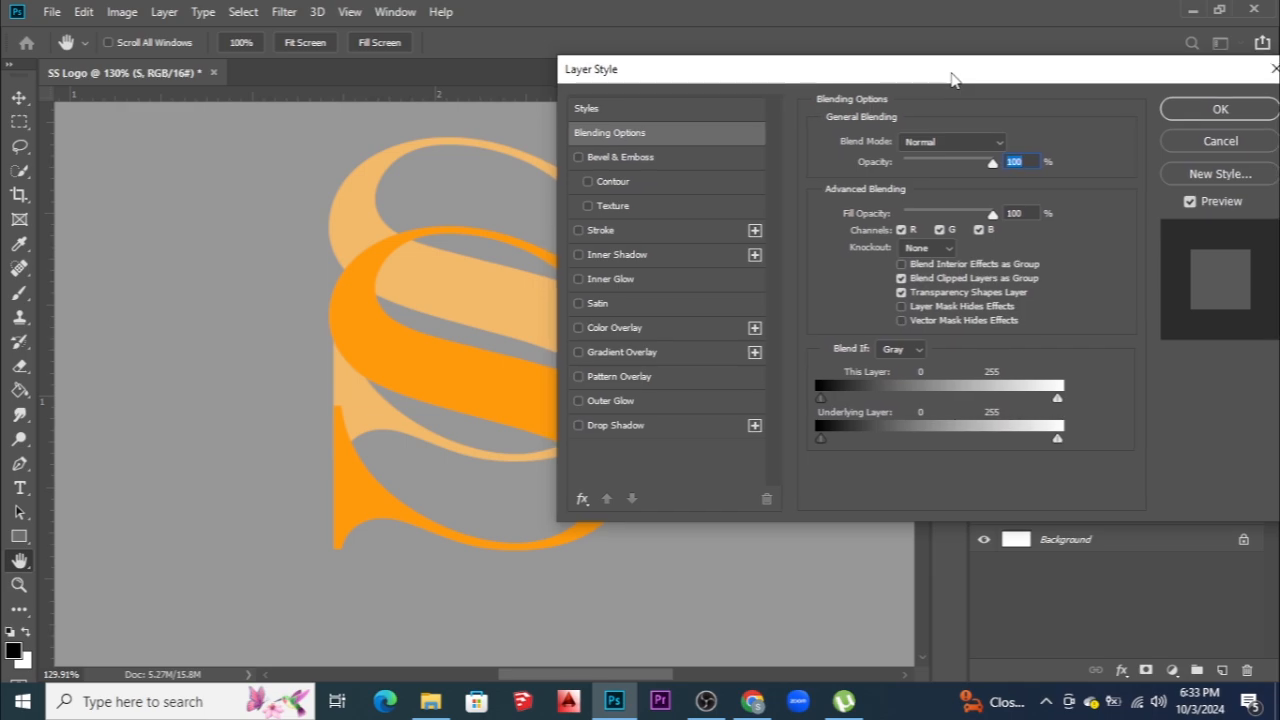
{"action": "left_click", "coordinate": [620, 160]}
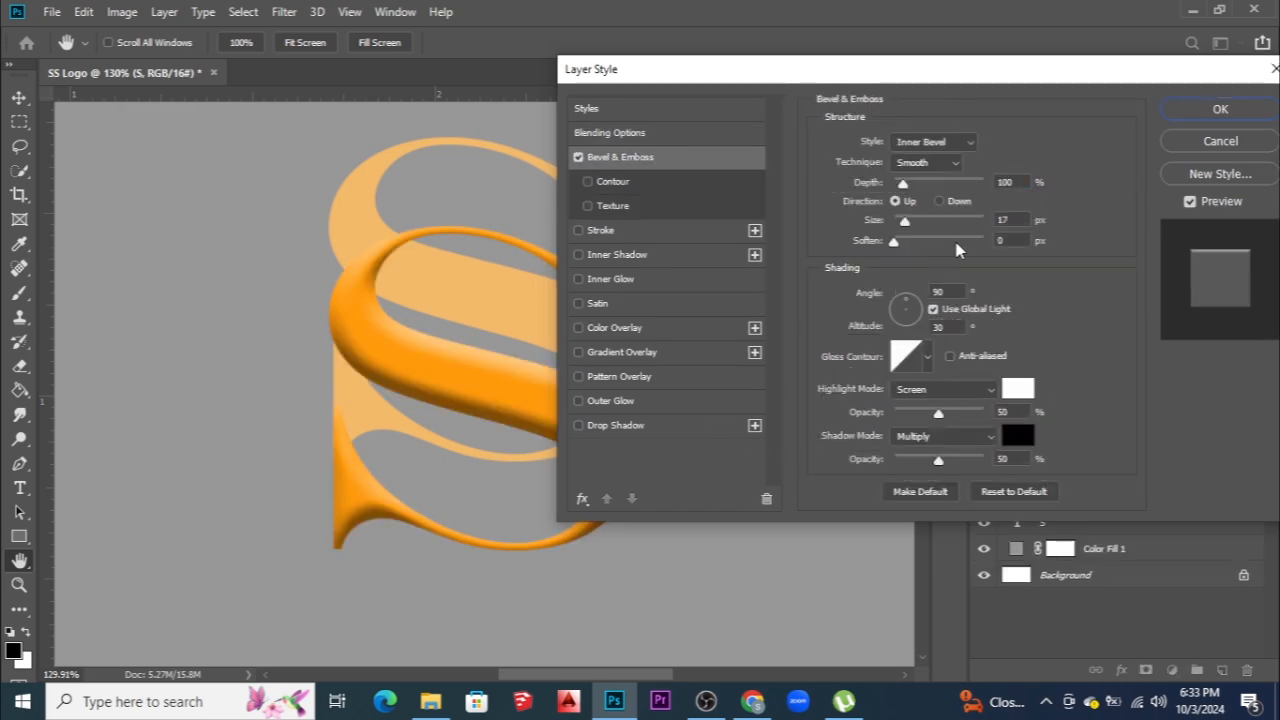
{"action": "left_click", "coordinate": [952, 164]}
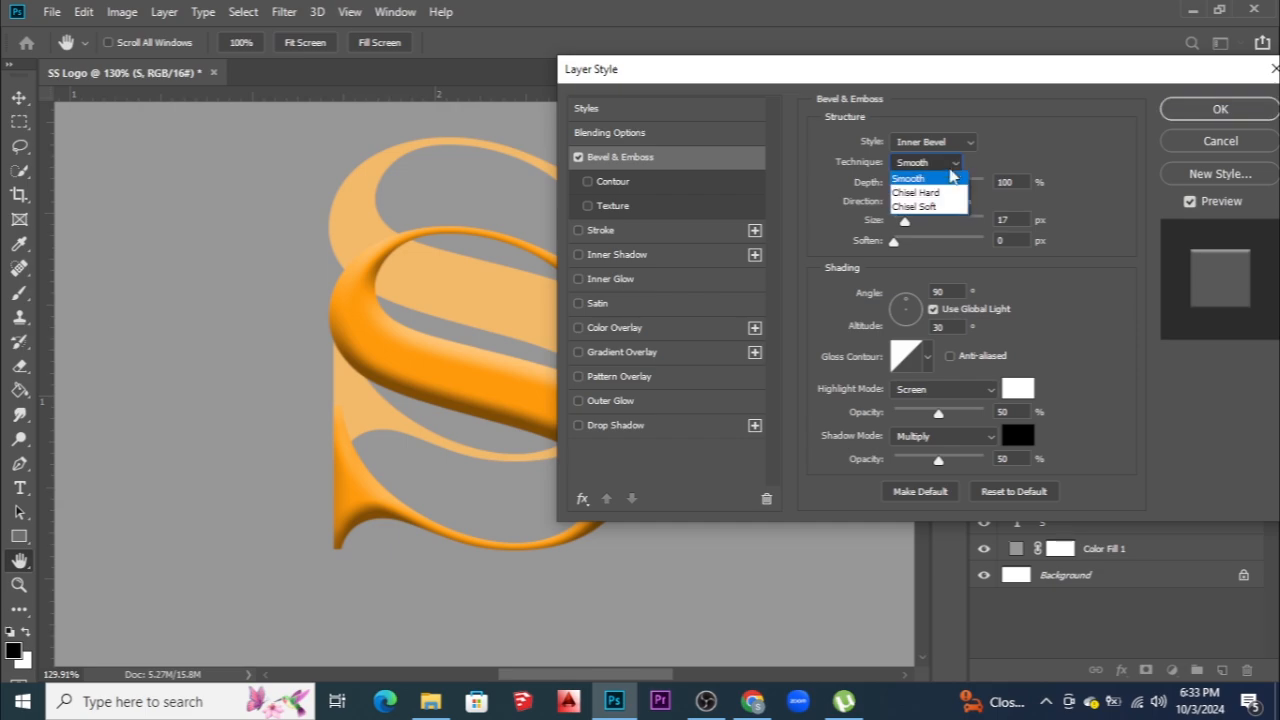
{"action": "left_click", "coordinate": [930, 192]}
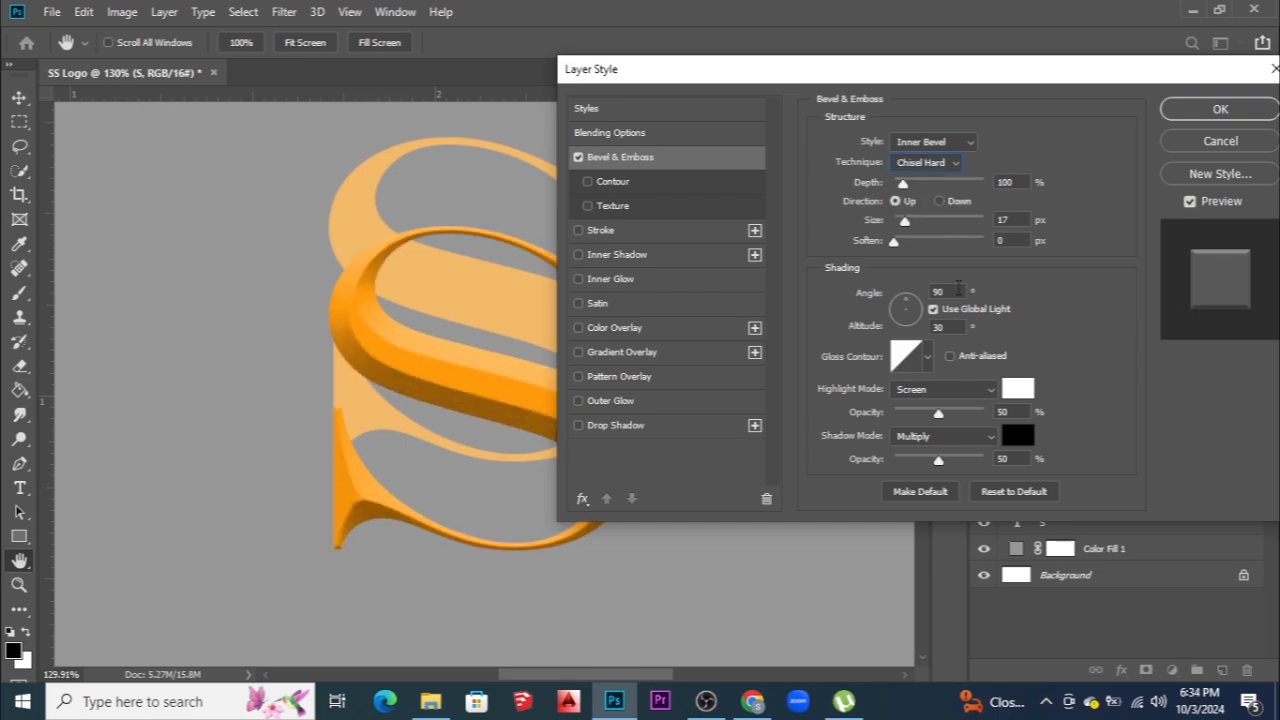
Choose the Ring gloss contour for the bevel and set its size to 250 px
{"action": "left_click_drag", "start_coordinate": [1000, 74], "coordinate": [978, 59]}
{"action": "left_click", "coordinate": [906, 341]}
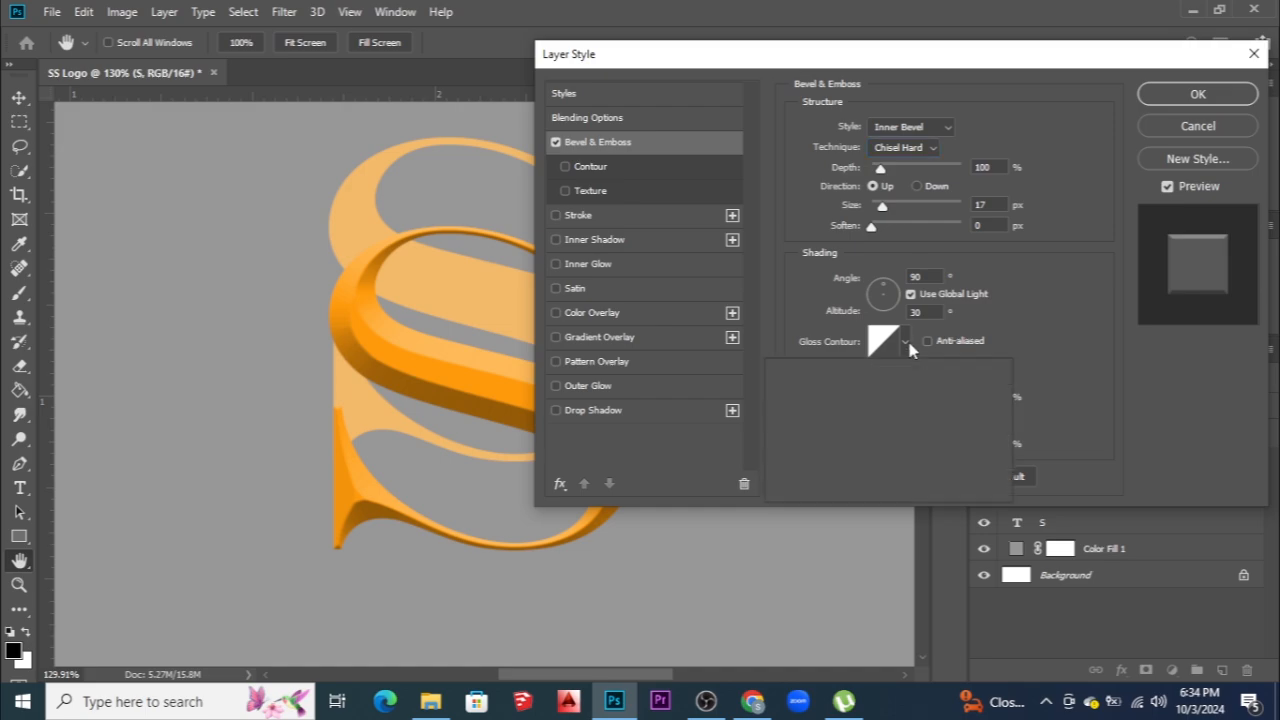
{"action": "left_click", "coordinate": [822, 418]}
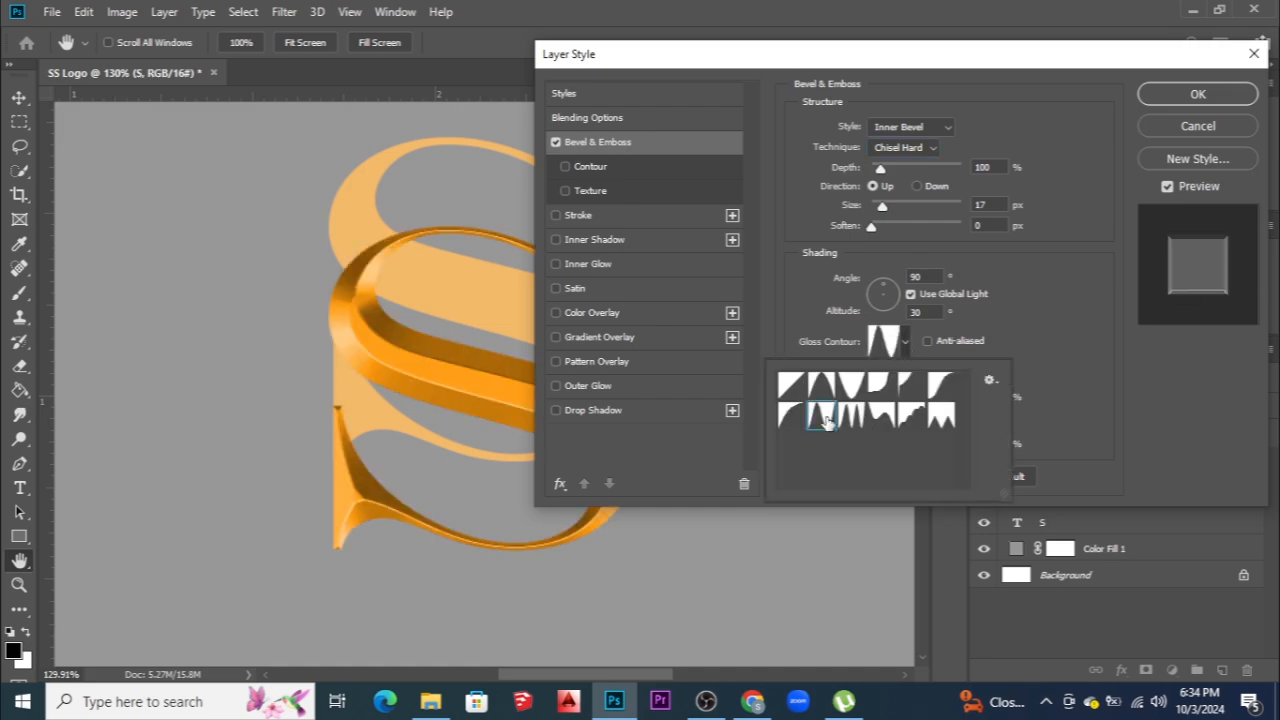
{"action": "left_click", "coordinate": [1052, 370]}
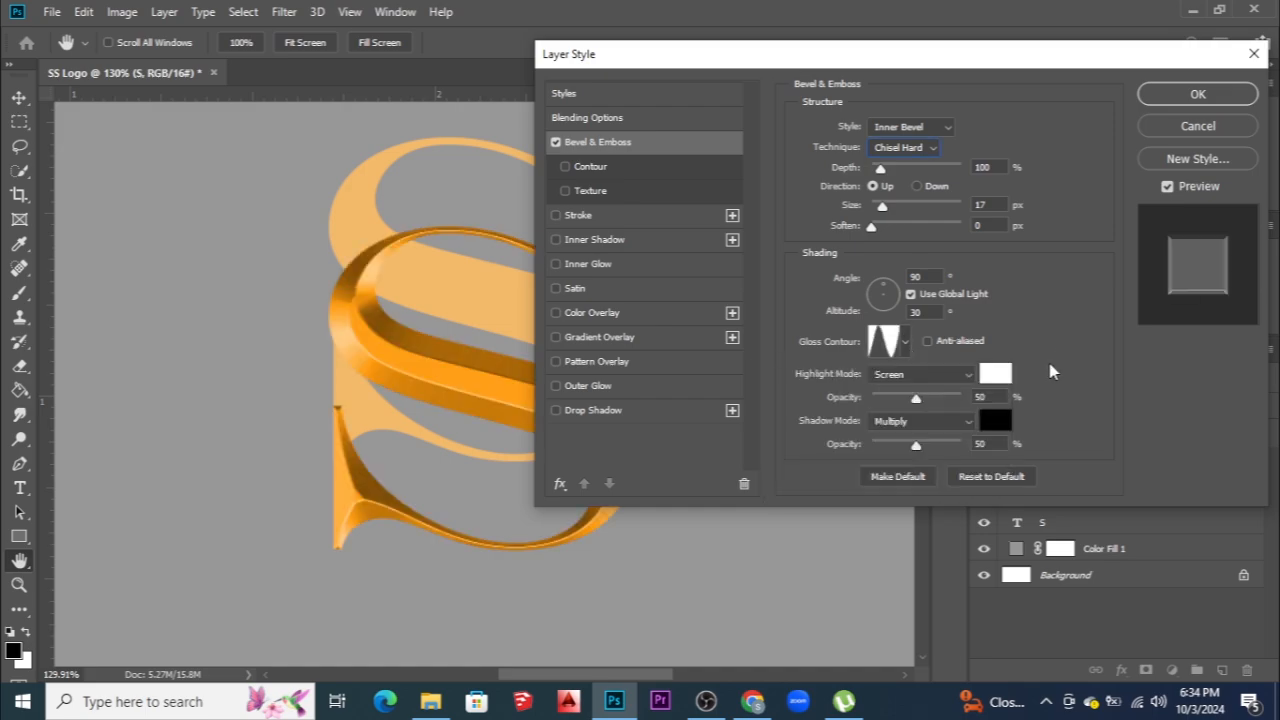
{"action": "left_click_drag", "start_coordinate": [882, 206], "coordinate": [961, 206]}
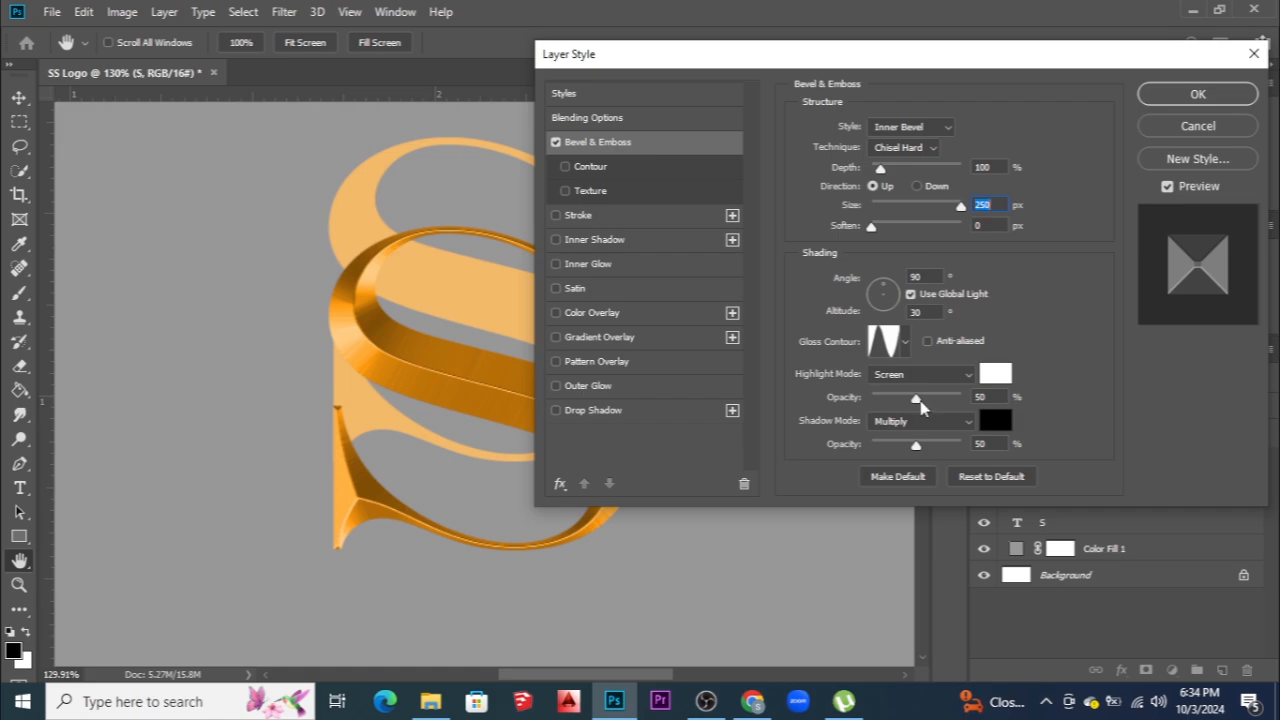
Set the bevel's highlight opacity to 100% and apply the layer style
{"action": "left_click", "coordinate": [990, 397]}
{"action": "type", "text": "75"}
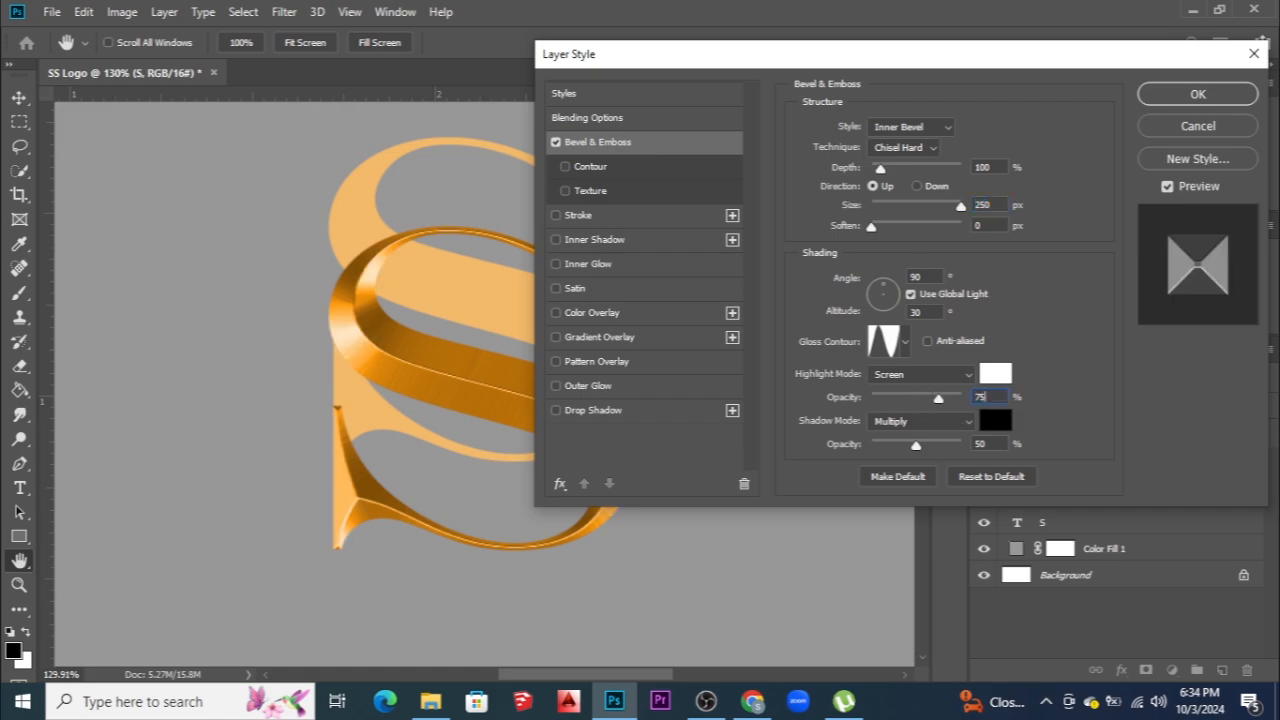
{"action": "key", "text": "BackSpace"}
{"action": "key", "text": "BackSpace"}
{"action": "type", "text": "100"}
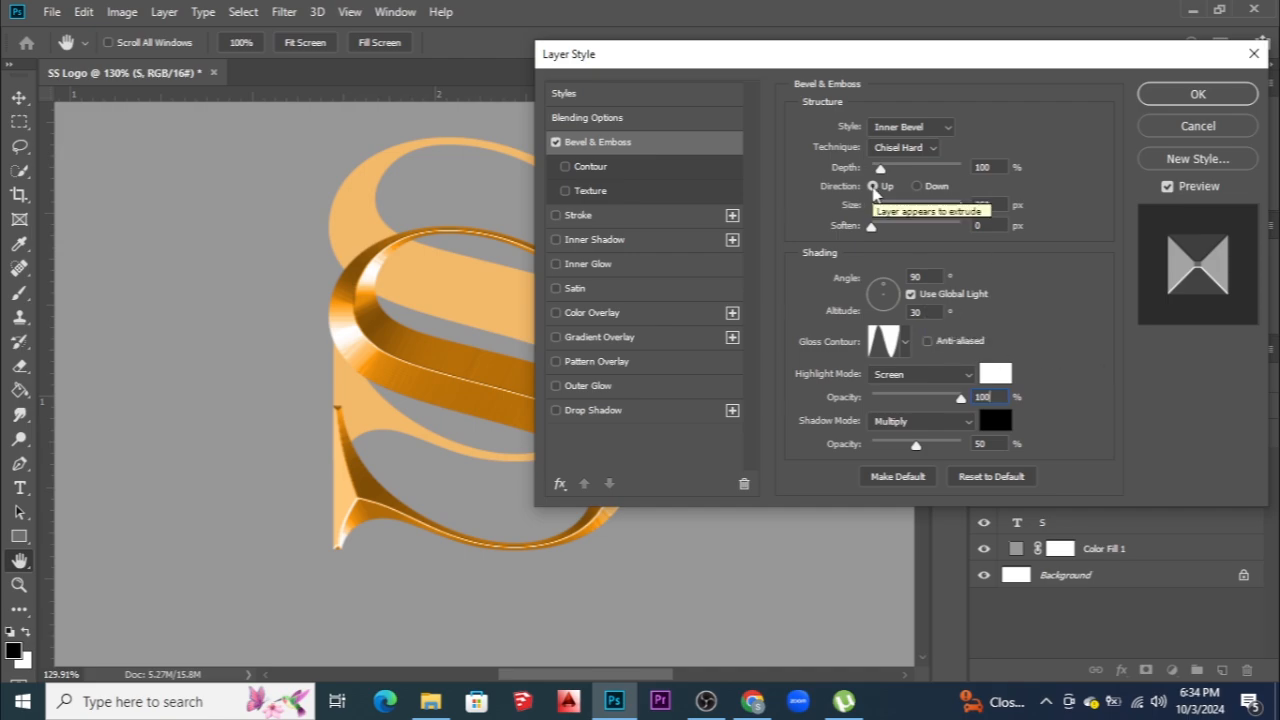
{"action": "left_click_drag", "start_coordinate": [940, 60], "coordinate": [966, 55]}
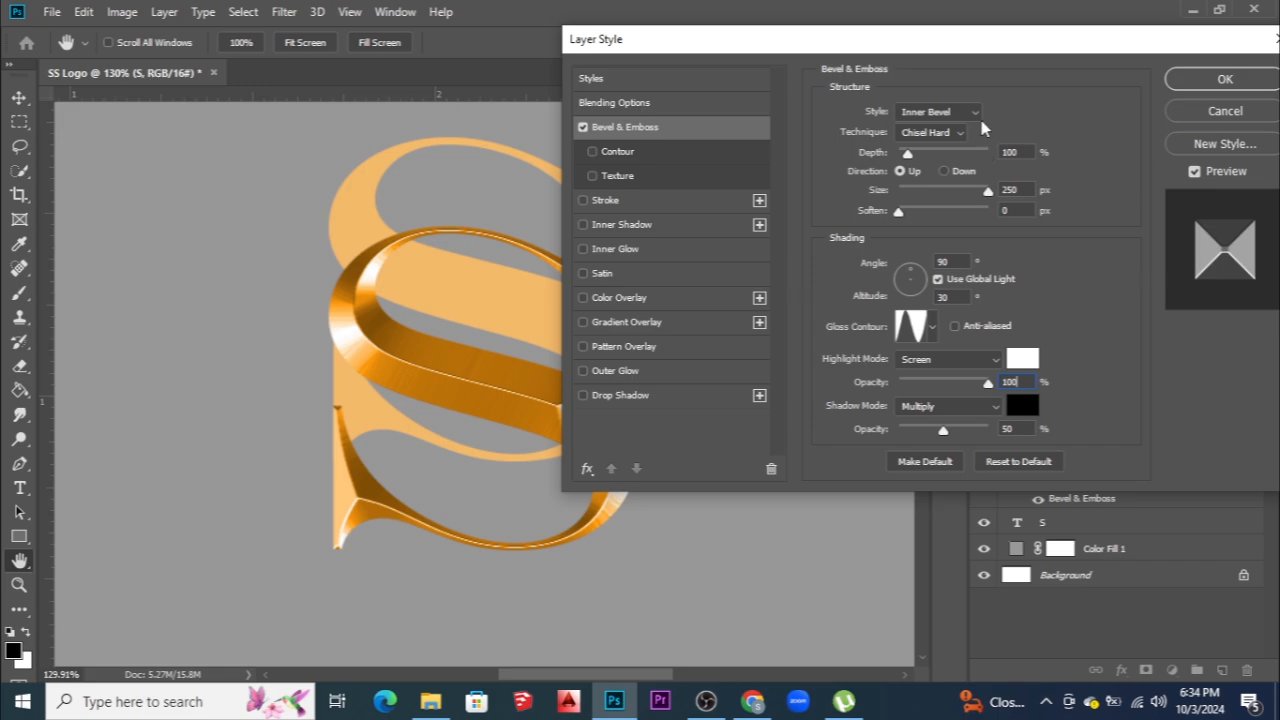
{"action": "left_click_drag", "start_coordinate": [963, 53], "coordinate": [950, 47]}
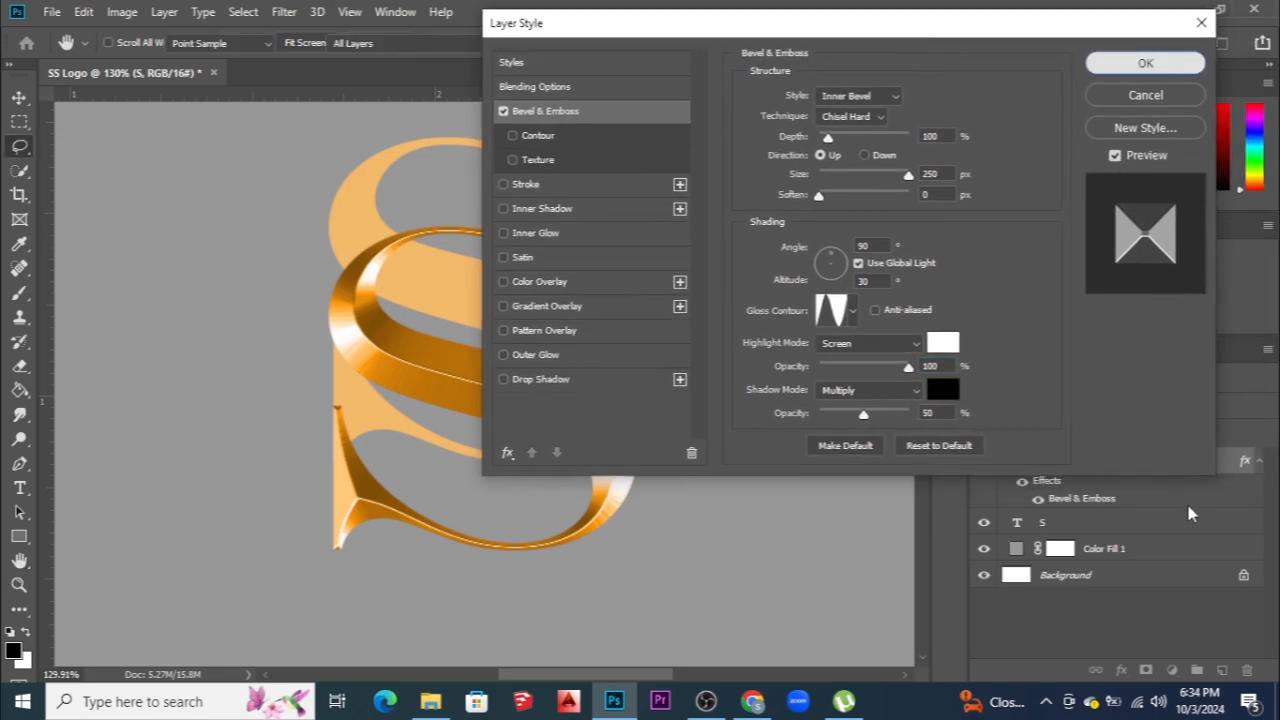
{"action": "left_click", "coordinate": [1211, 73]}
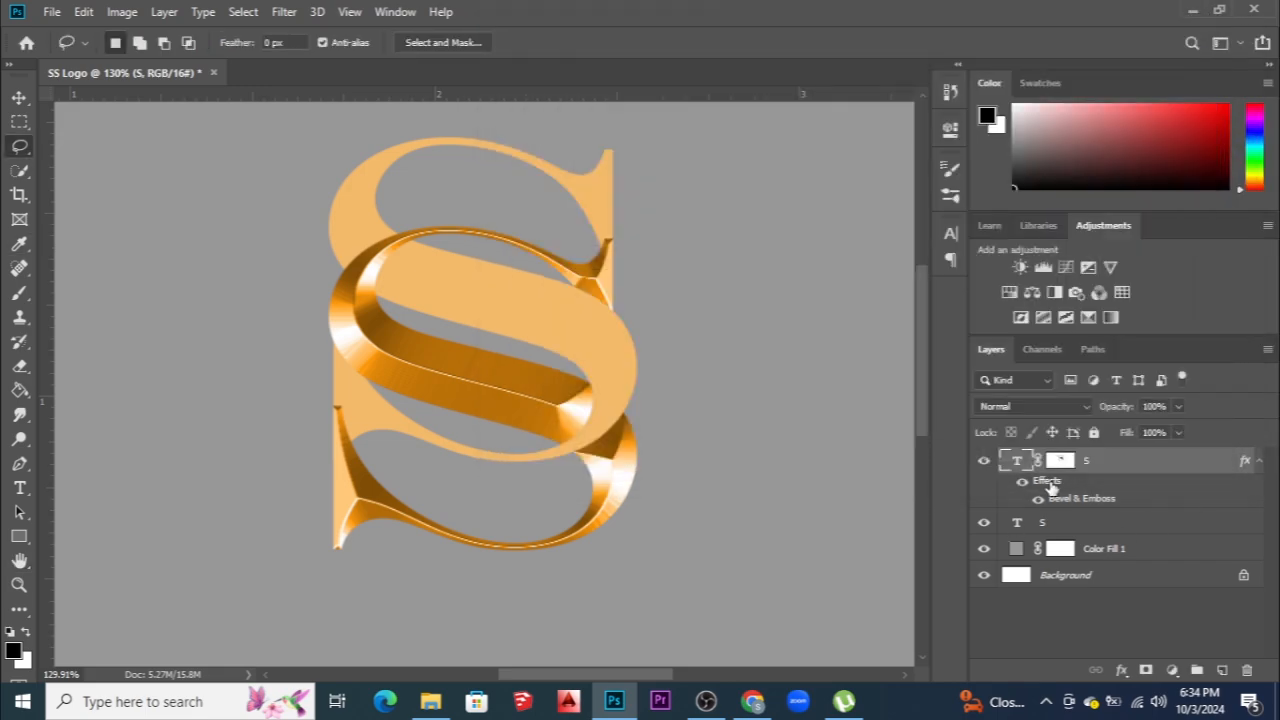
Copy the bevel effect onto the light orange S layer and convert both S layers into one smart object
{"action": "left_click_drag", "start_coordinate": [1048, 483], "coordinate": [1062, 540]}
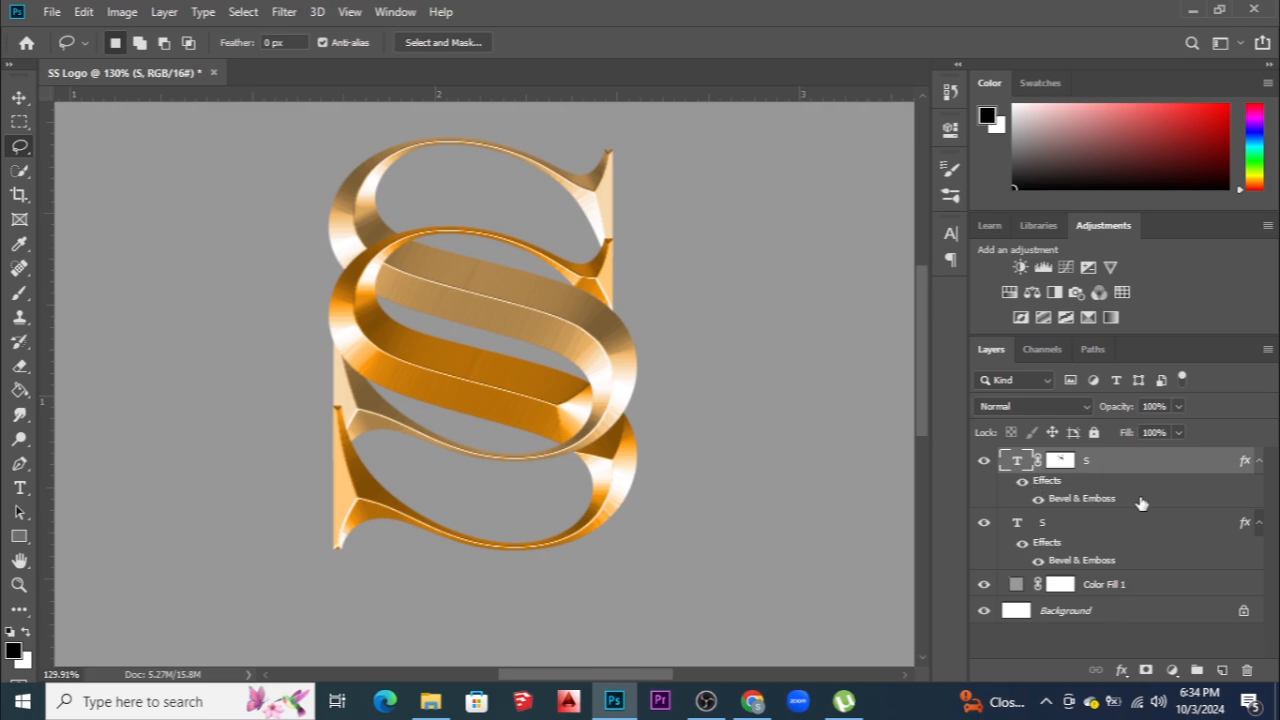
{"action": "left_click", "coordinate": [1086, 527], "text": "shift"}
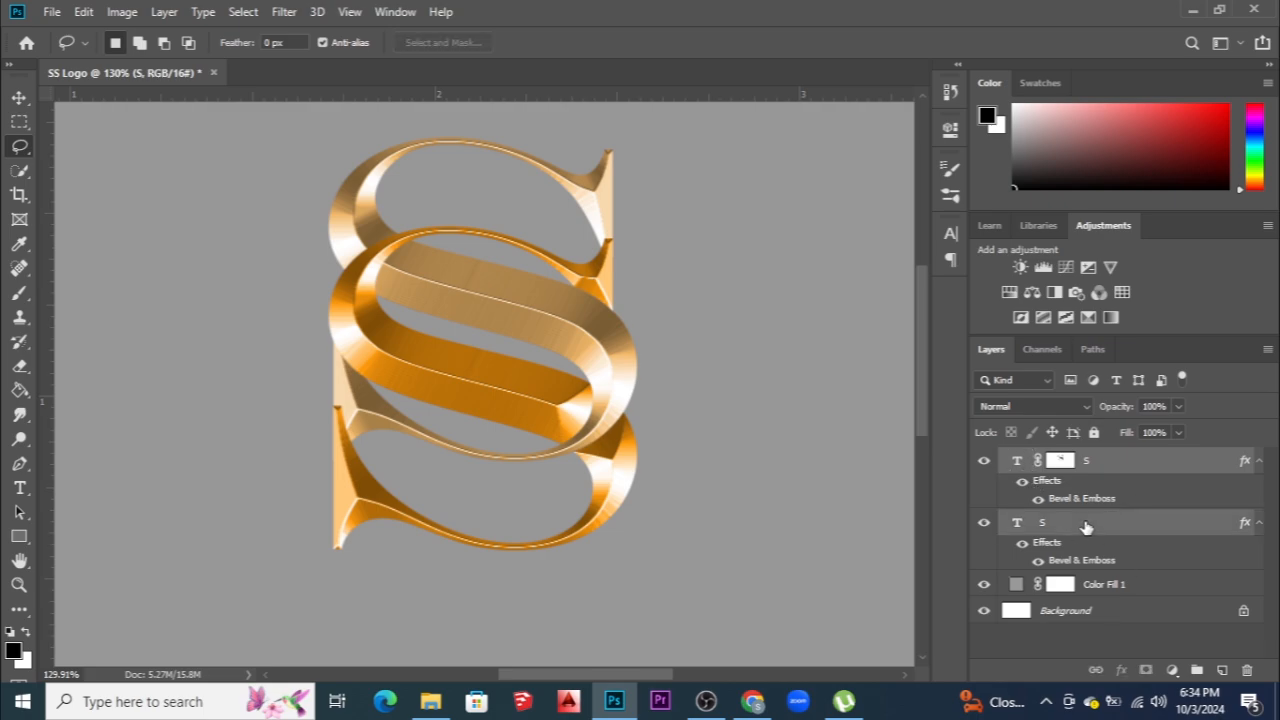
{"action": "right_click", "coordinate": [1088, 530]}
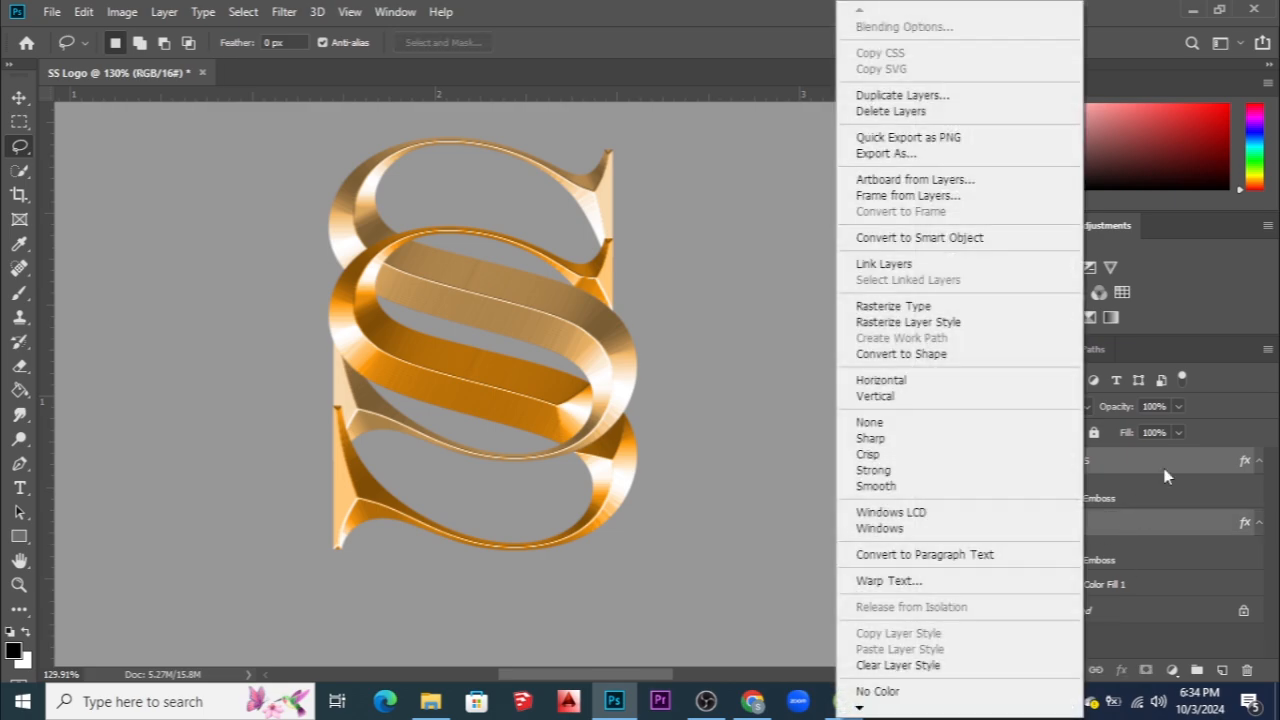
{"action": "left_click", "coordinate": [947, 245]}
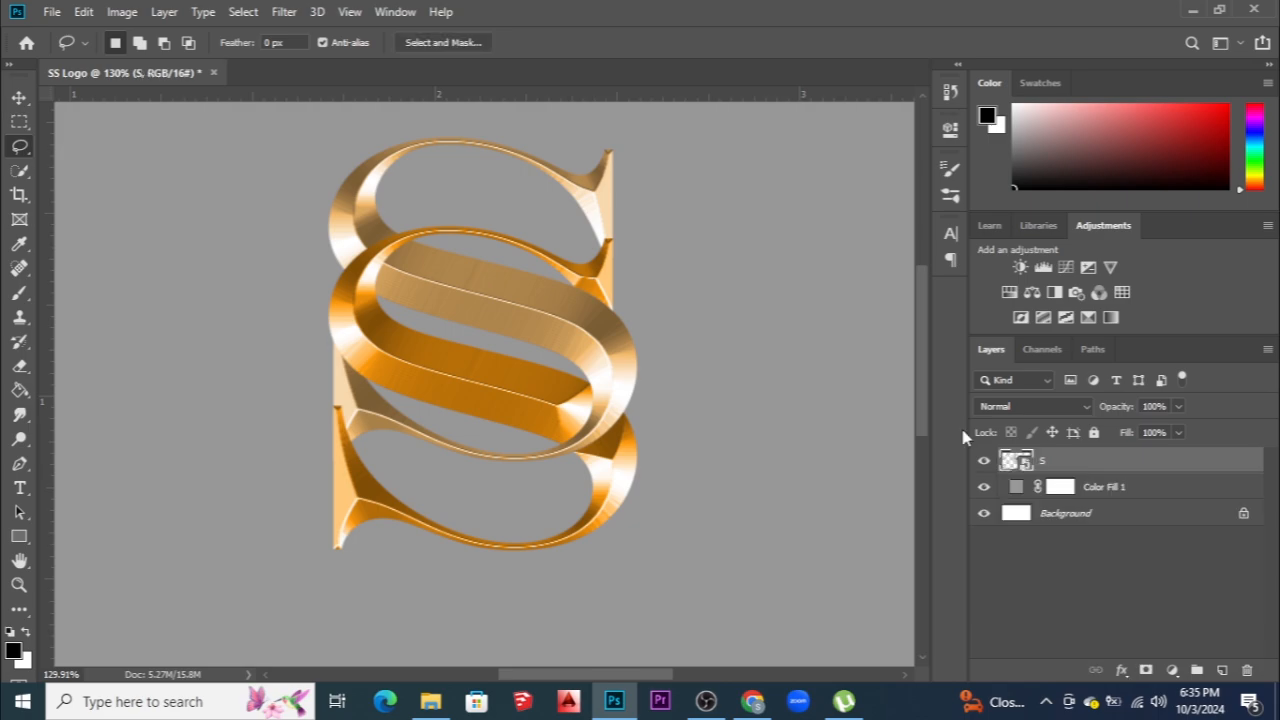
Rename the smart object layer as SS Logo and deselect it
{"action": "double_click", "coordinate": [1043, 461]}
{"action": "type", "text": "S"}
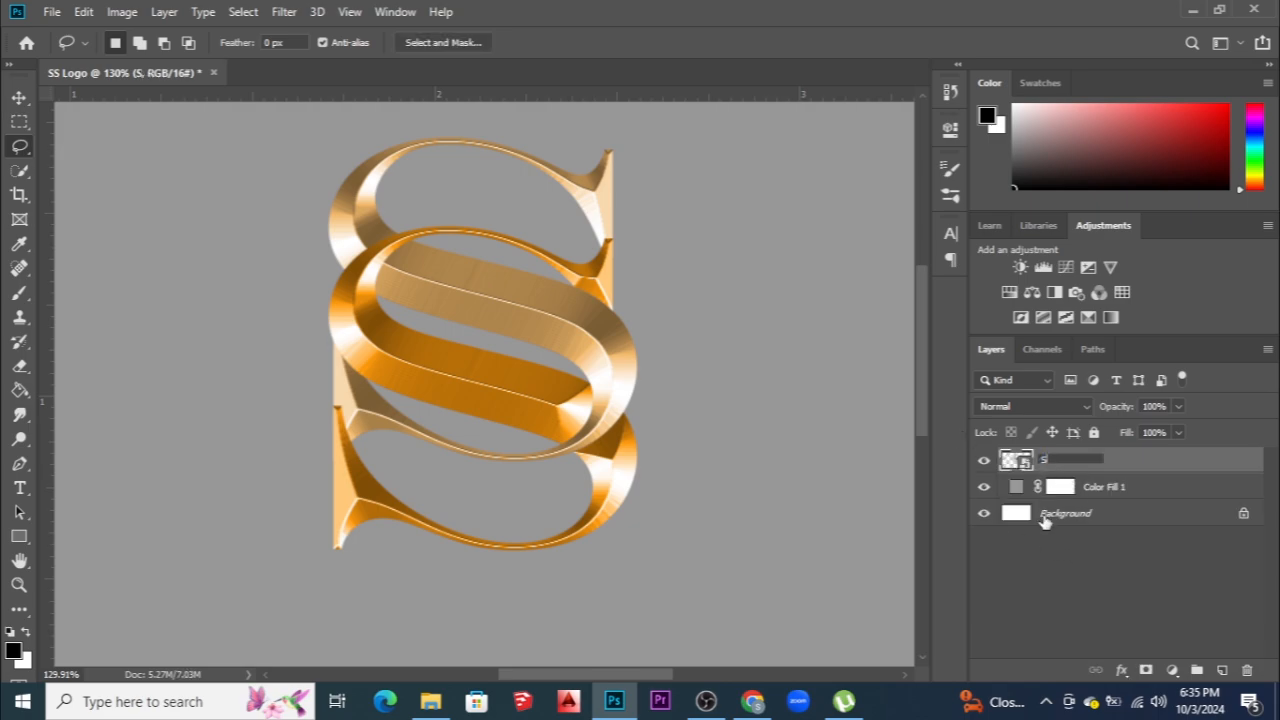
{"action": "type", "text": "S"}
{"action": "key", "text": "Return"}
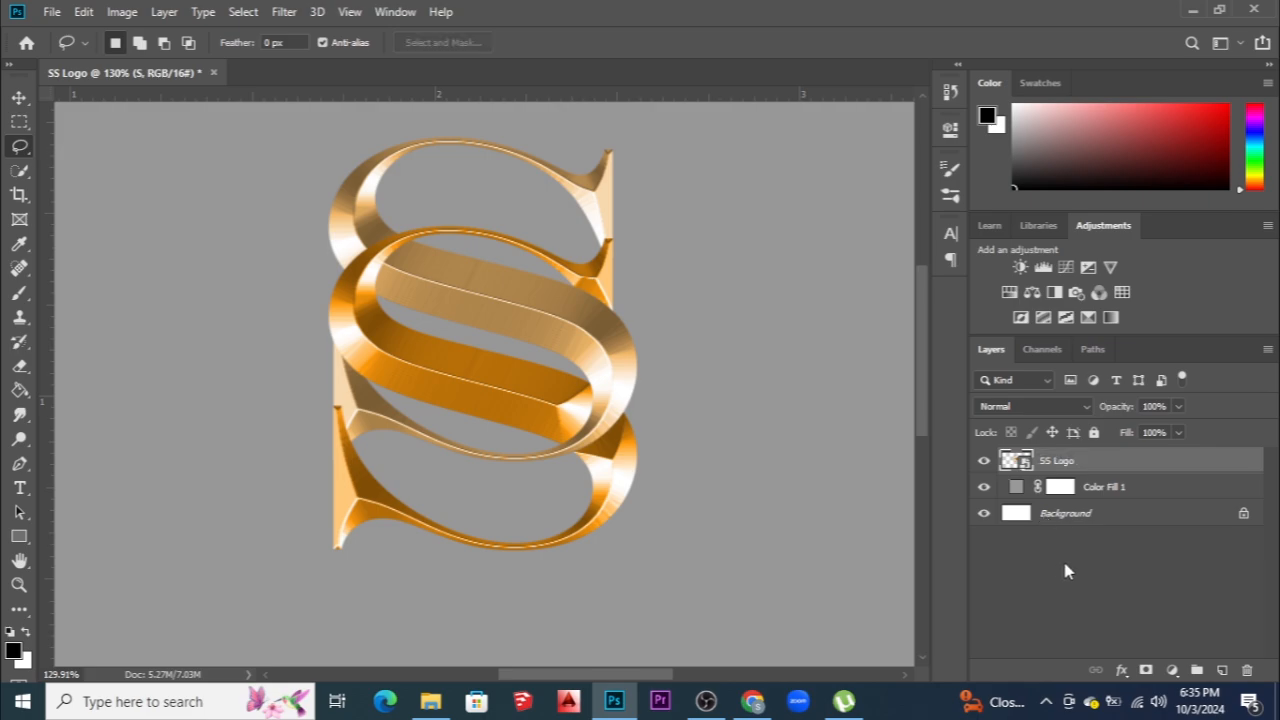
{"action": "left_click", "coordinate": [1064, 576]}
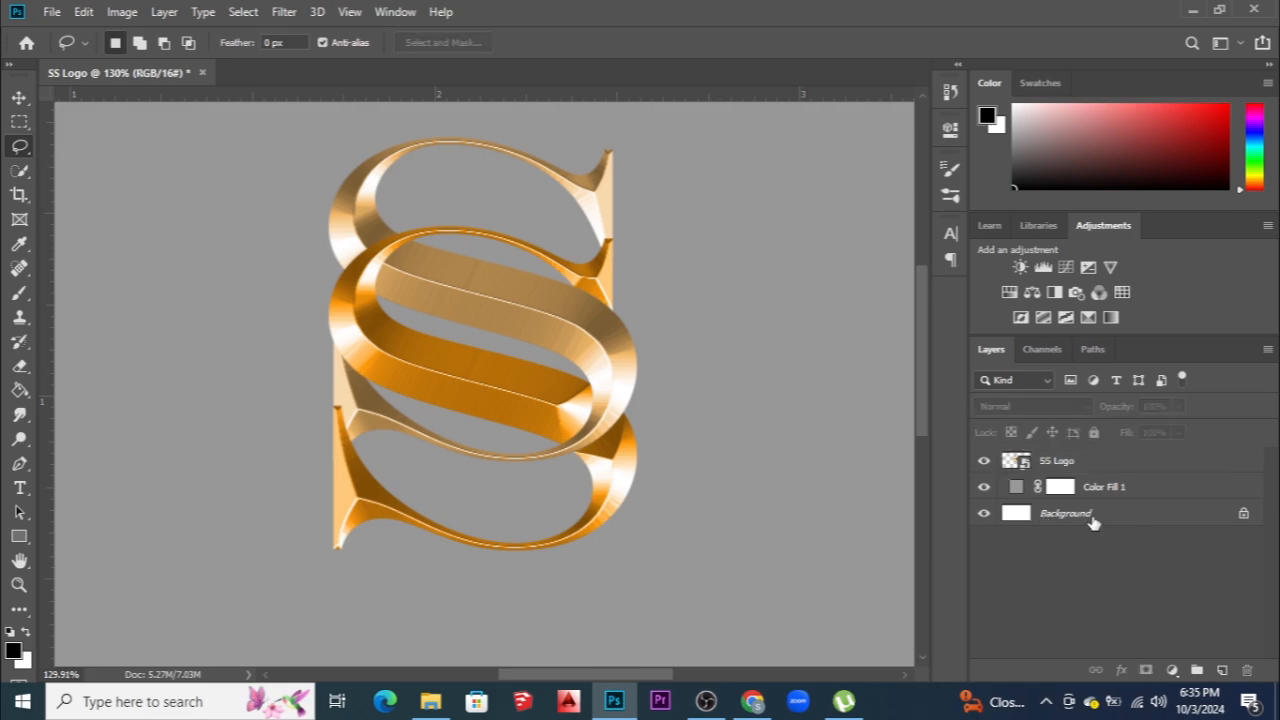
Add a drop shadow to the SS Logo layer and set the shadow's angle to 45°
{"action": "left_click", "coordinate": [1087, 464]}
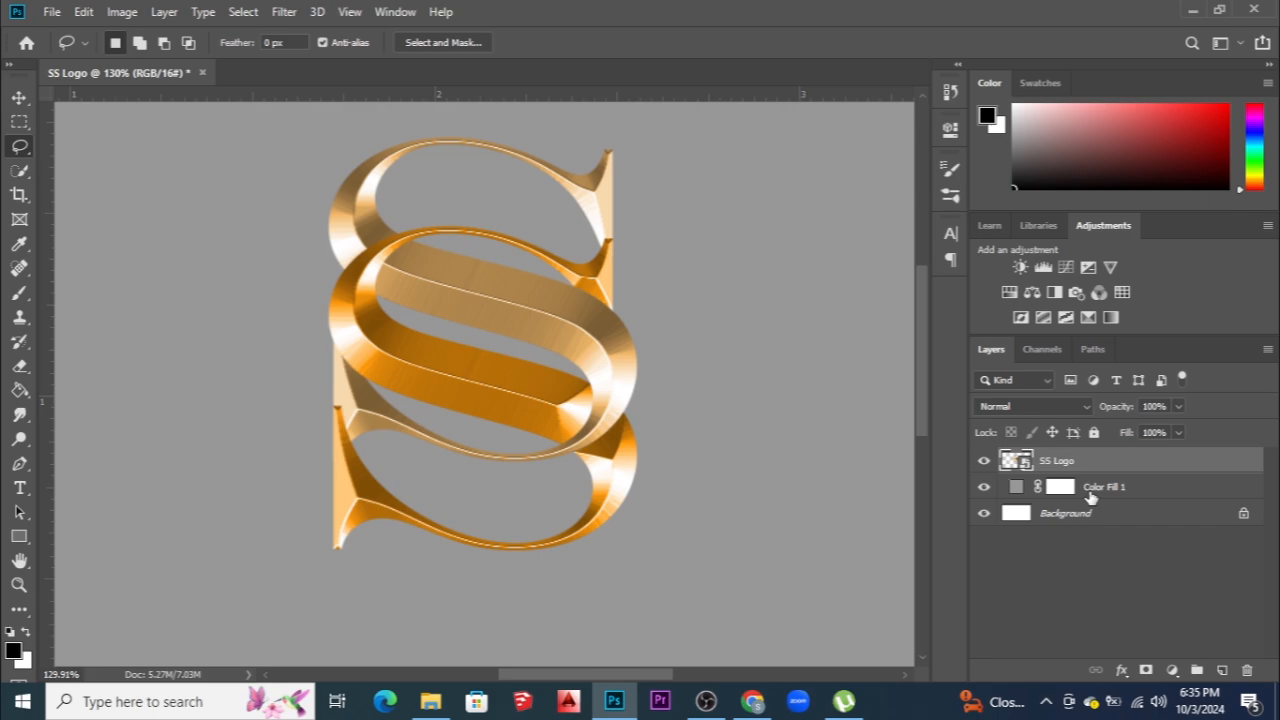
{"action": "key", "text": "h"}
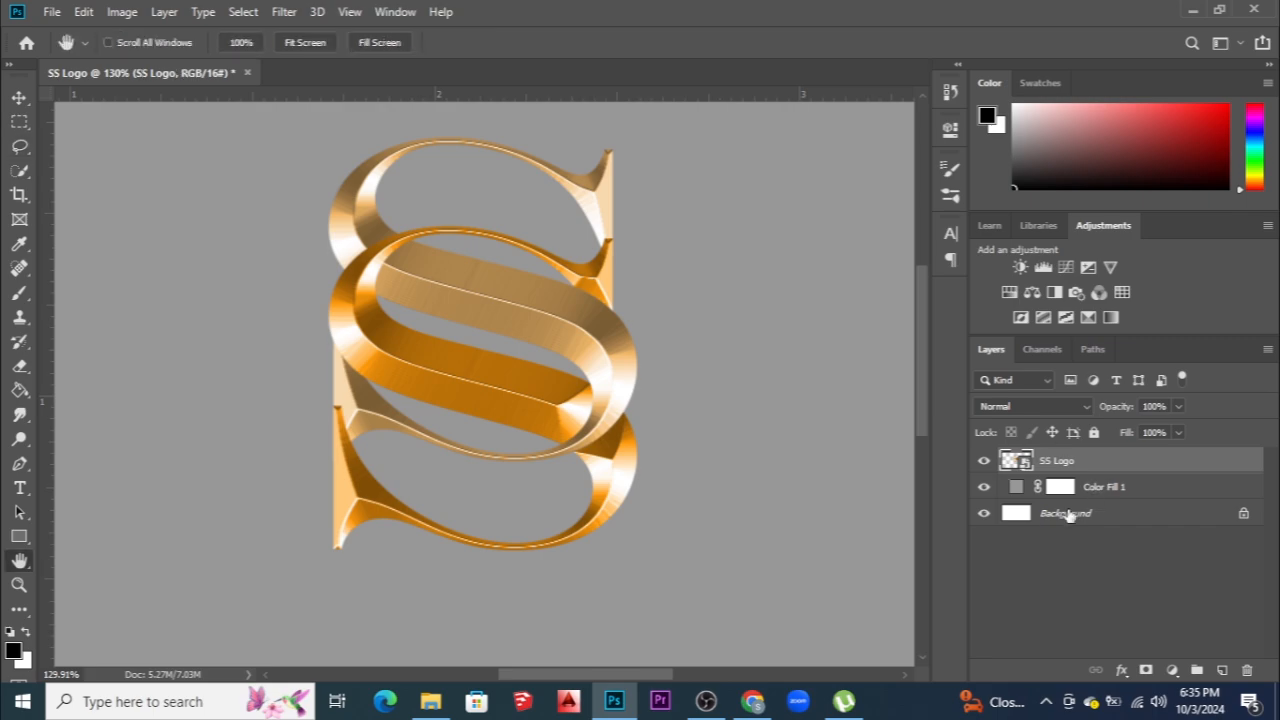
{"action": "double_click", "coordinate": [1105, 461]}
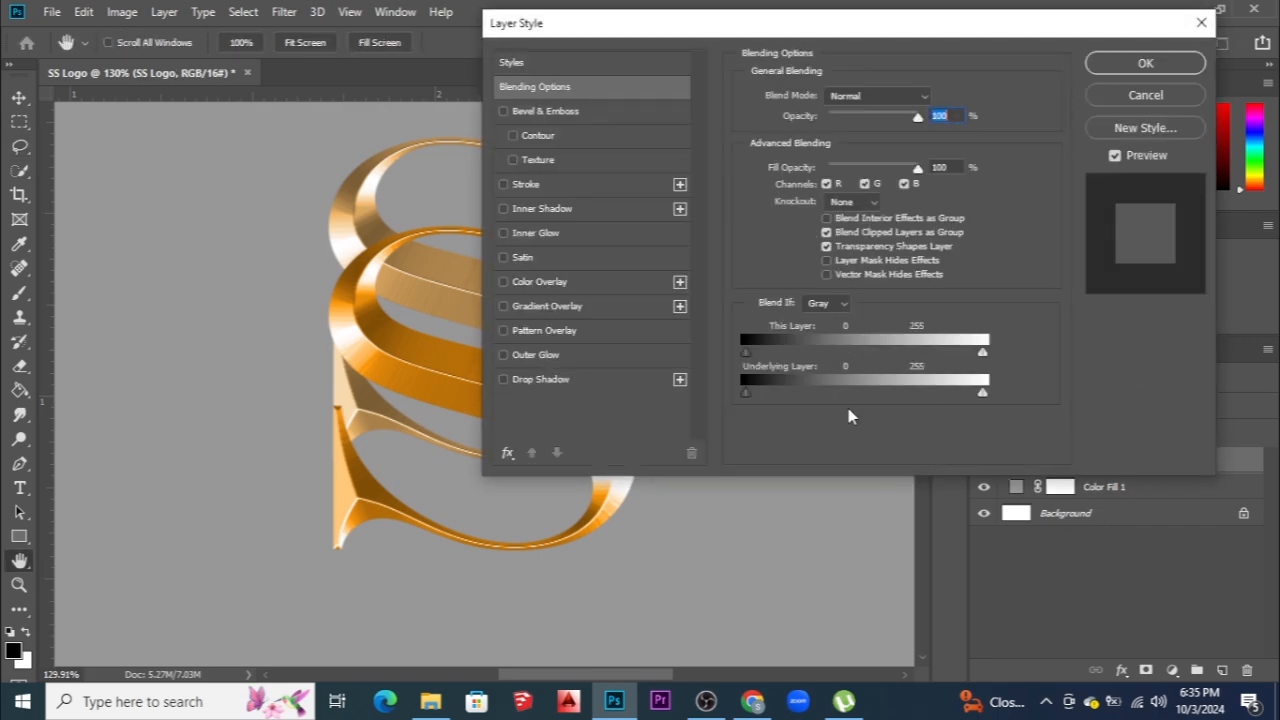
{"action": "left_click_drag", "start_coordinate": [849, 29], "coordinate": [1002, 30]}
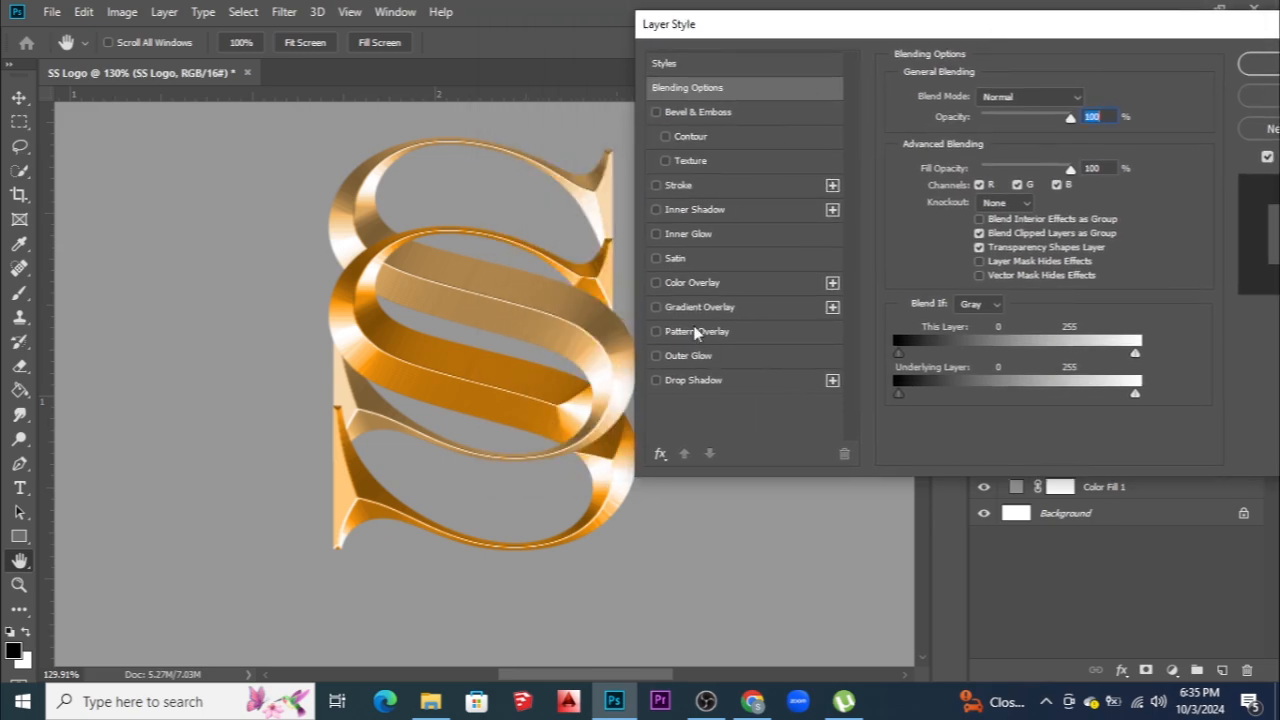
{"action": "left_click", "coordinate": [695, 381]}
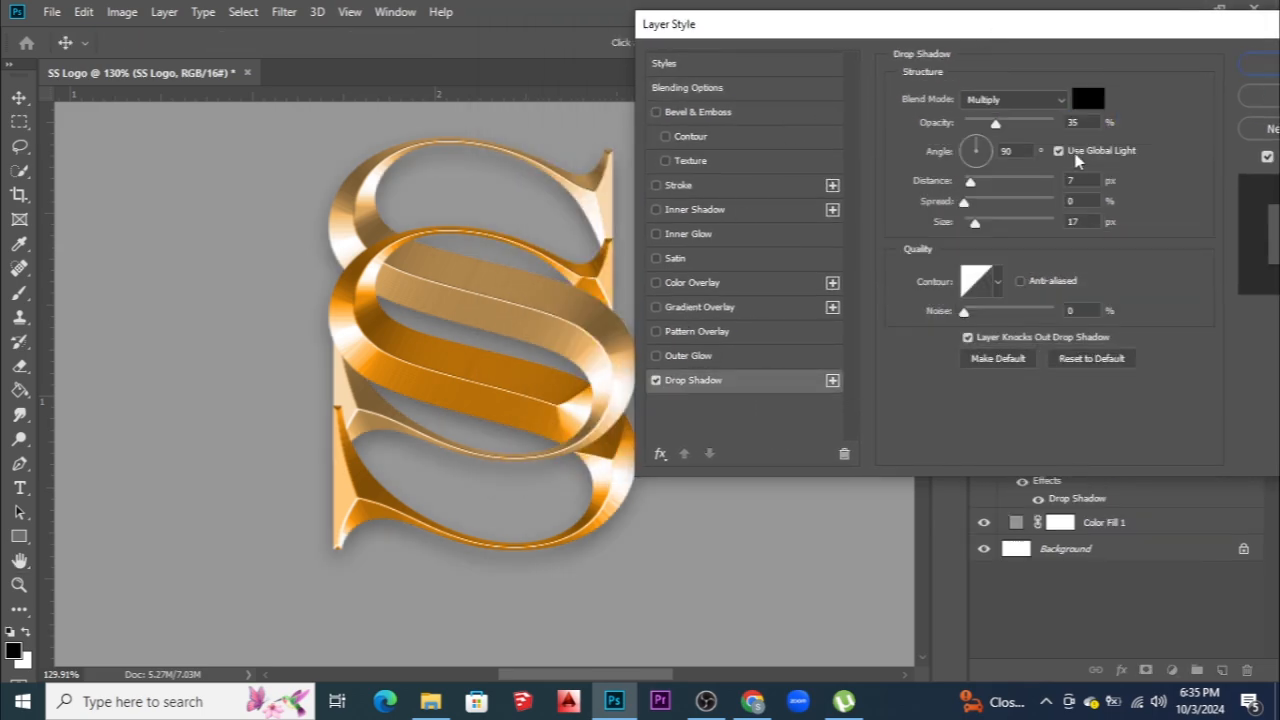
{"action": "left_click", "coordinate": [1018, 151]}
{"action": "double_click", "coordinate": [1018, 151]}
{"action": "type", "text": "45"}
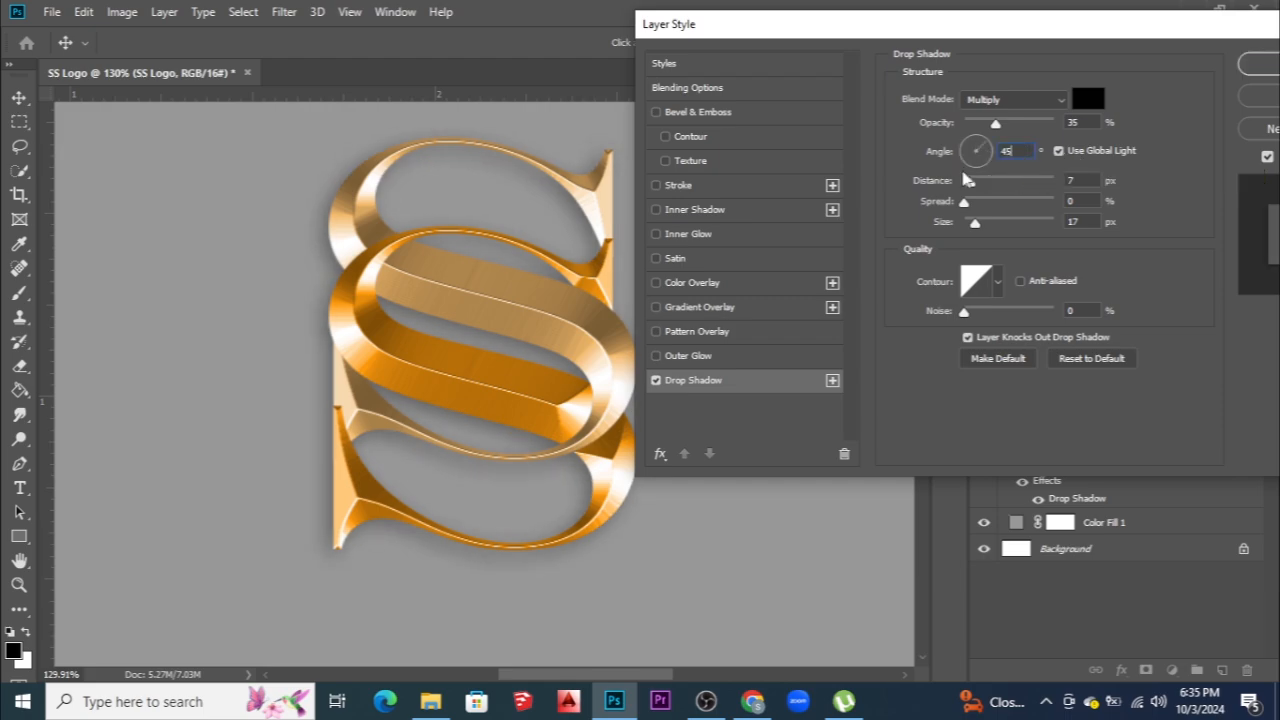
Set the drop shadow's opacity to 70% and its distance to 20 px
{"action": "double_click", "coordinate": [1086, 180]}
{"action": "type", "text": "25"}
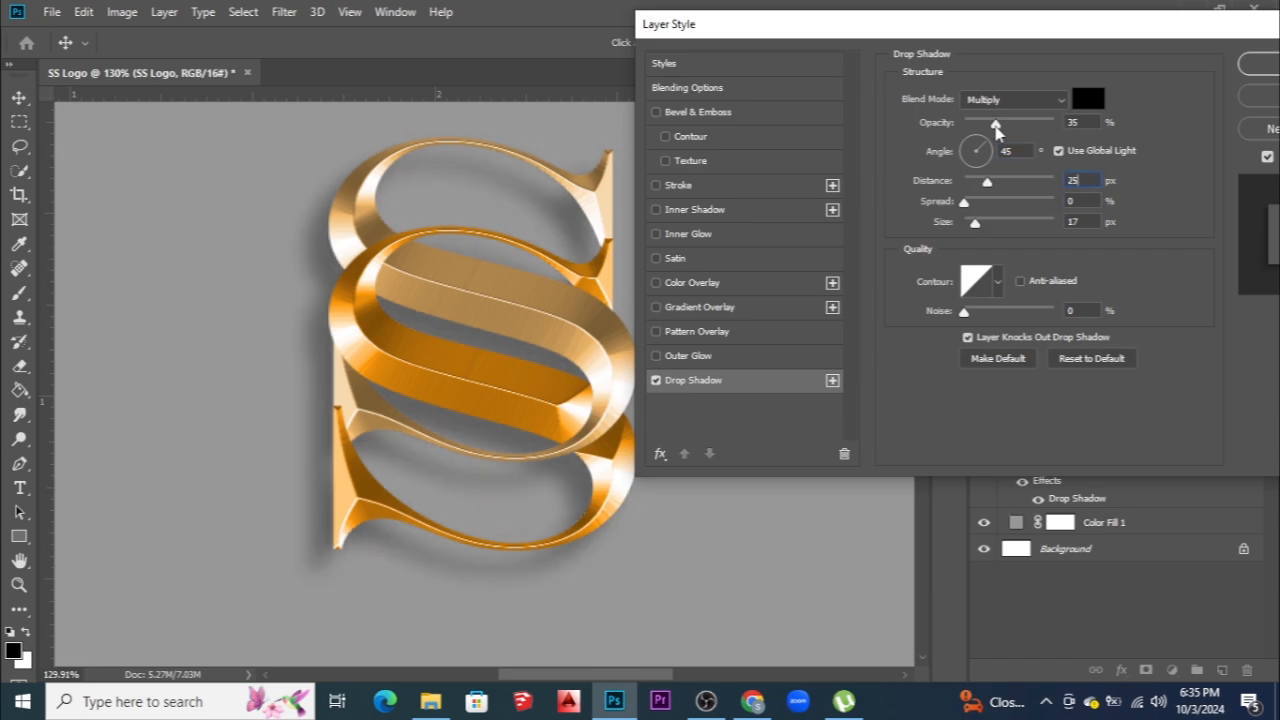
{"action": "left_click_drag", "start_coordinate": [1086, 123], "coordinate": [993, 145]}
{"action": "type", "text": "75"}
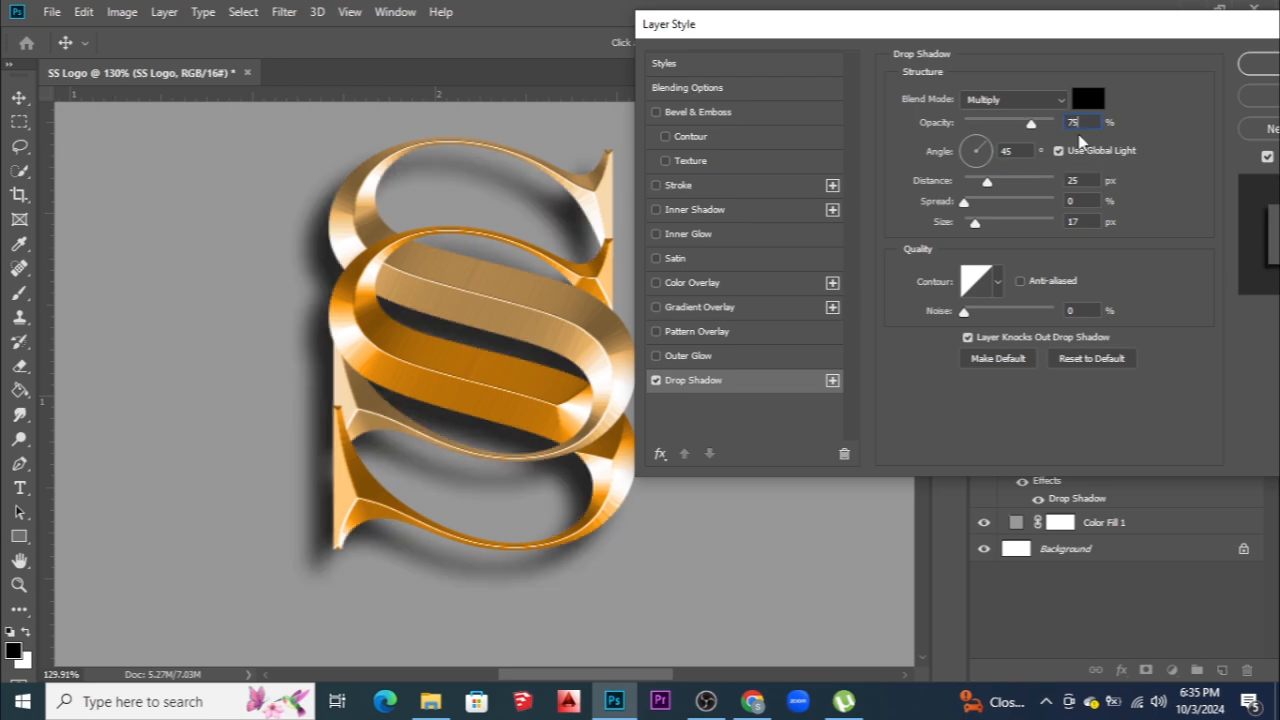
{"action": "key", "text": "BackSpace"}
{"action": "type", "text": "0"}
{"action": "key", "text": "Tab"}
{"action": "type", "text": "20"}
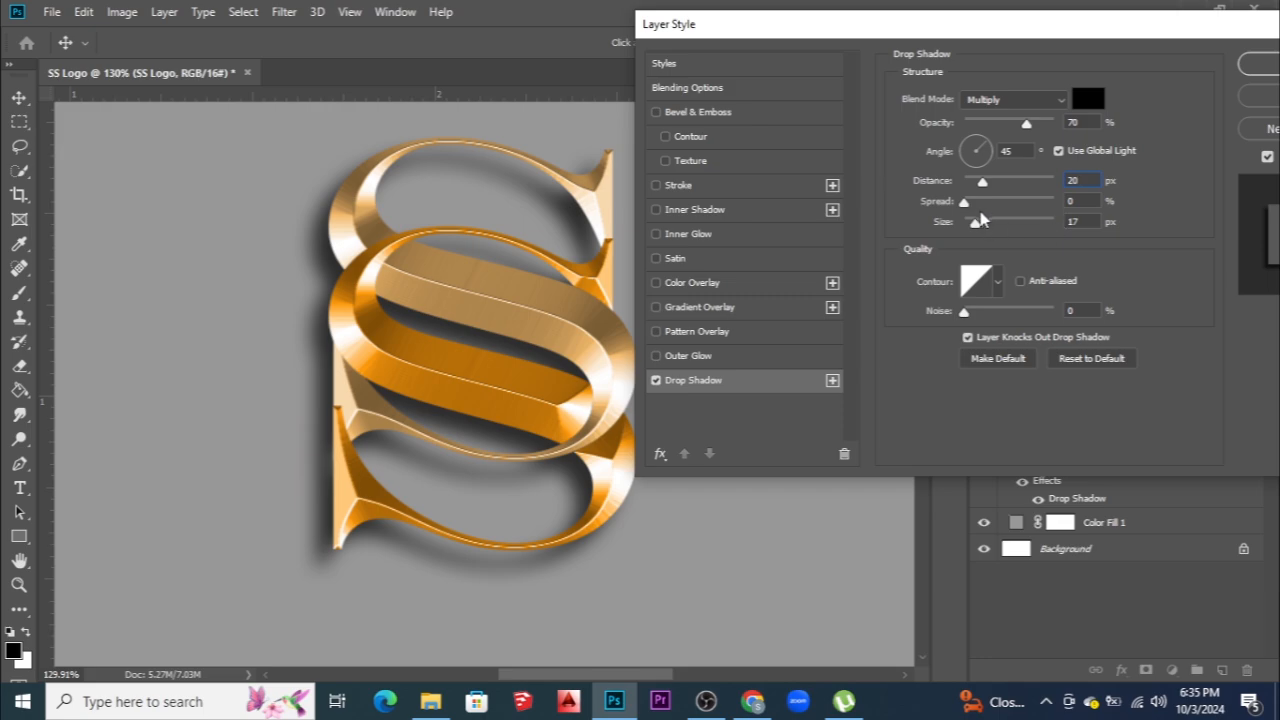
Set the drop shadow's spread to 10% and size to 20 px, and apply the layer style
{"action": "double_click", "coordinate": [1076, 201]}
{"action": "type", "text": "10"}
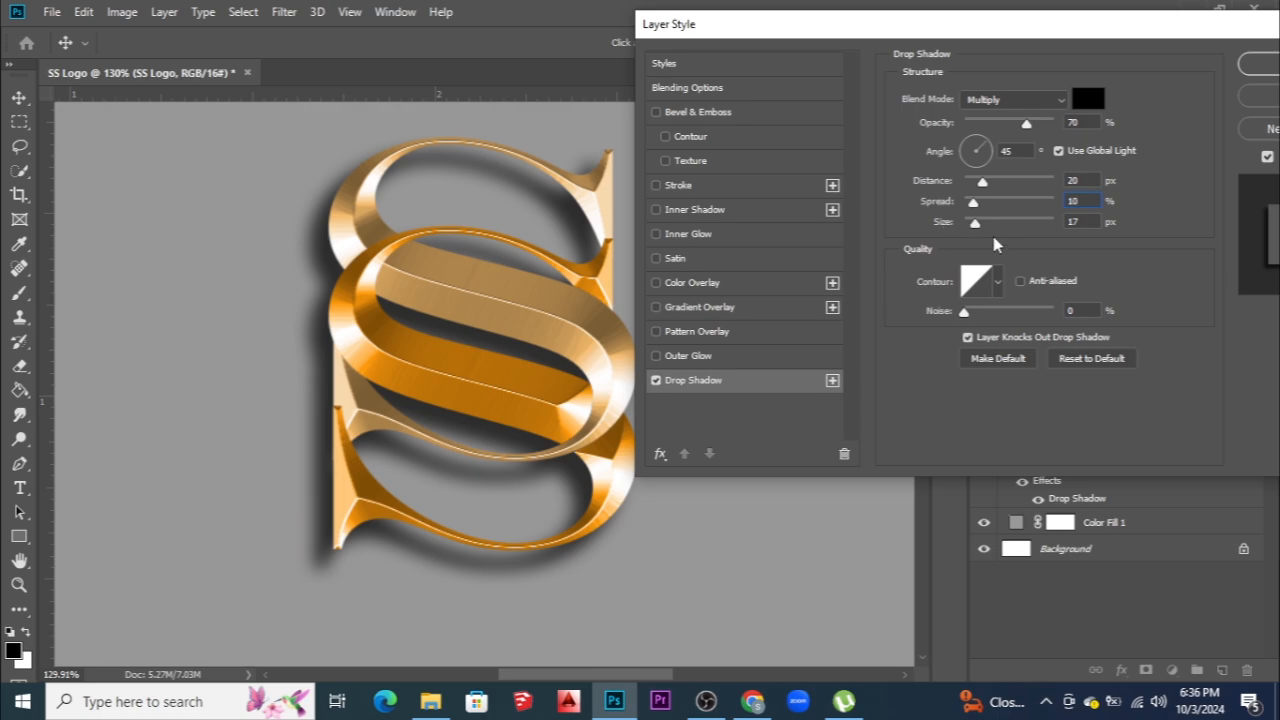
{"action": "double_click", "coordinate": [1077, 222]}
{"action": "type", "text": "20"}
{"action": "mouse_move", "coordinate": [977, 222]}
{"action": "left_mouse_down"}
{"action": "mouse_move", "coordinate": [995, 230]}
{"action": "mouse_move", "coordinate": [984, 229]}
{"action": "left_mouse_up"}
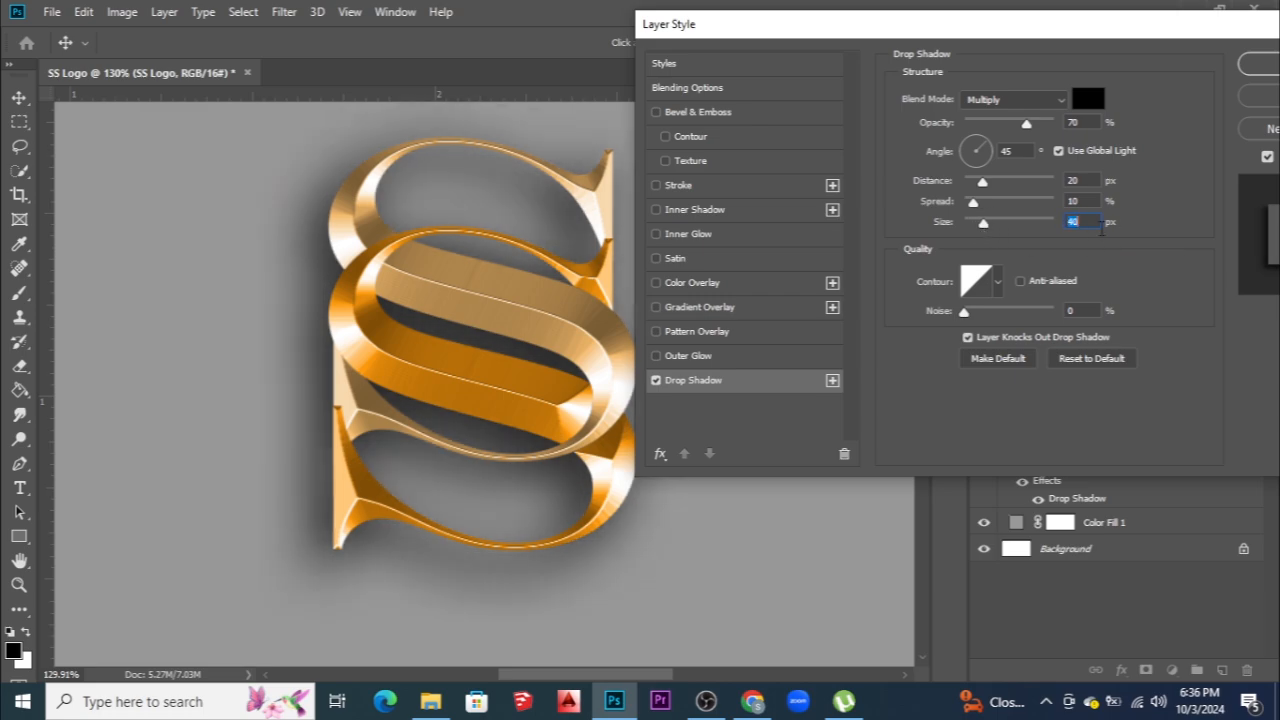
{"action": "type", "text": "20"}
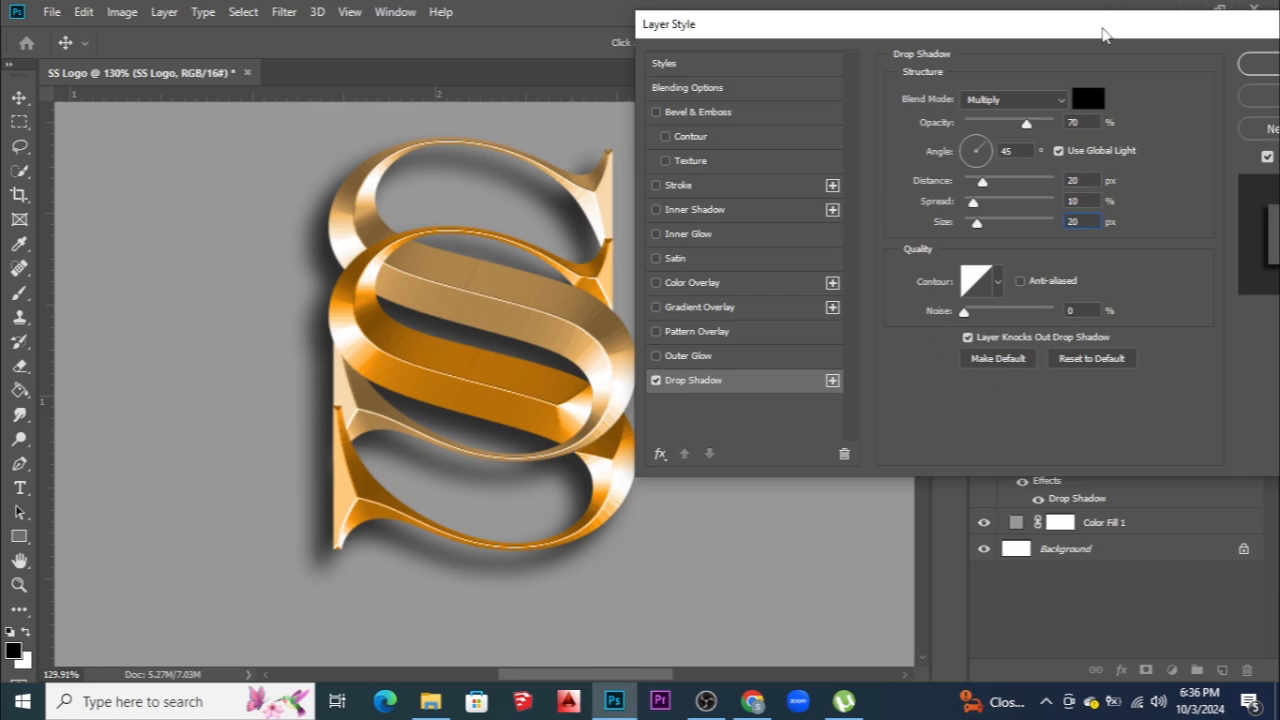
{"action": "left_click_drag", "start_coordinate": [1098, 34], "coordinate": [995, 42]}
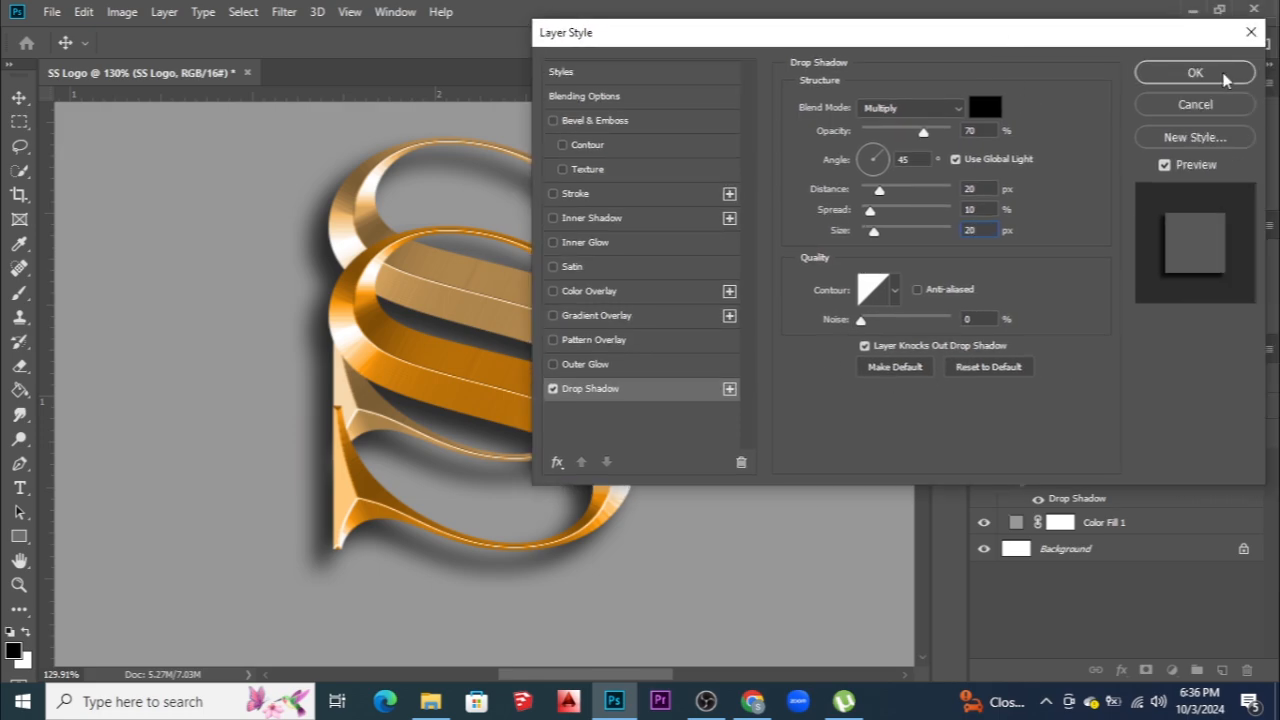
{"action": "left_click", "coordinate": [1194, 73]}
{"action": "key", "text": "l"}
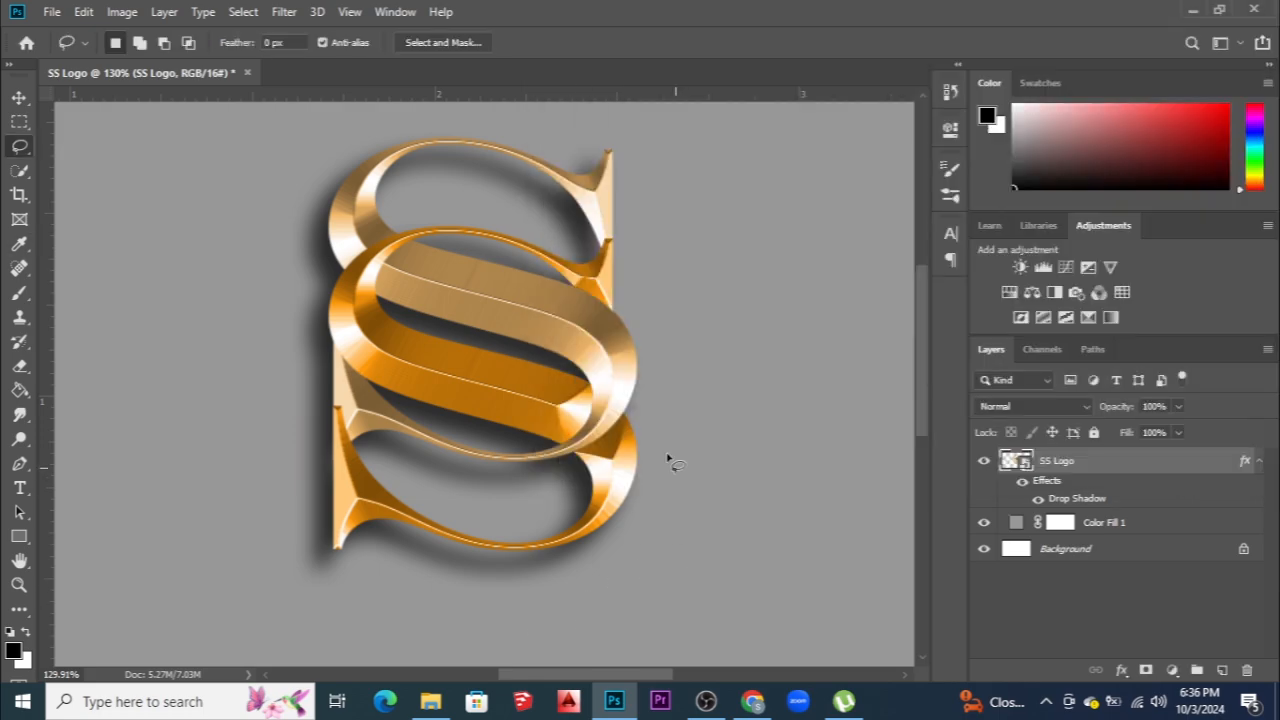
Align the SS Logo layer with the Background layer on their vertical centers and deselect both layers
{"action": "scroll", "coordinate": [668, 460], "scroll_direction": "down", "scroll_amount": 4}
{"action": "key", "text": "ctrl+minus"}
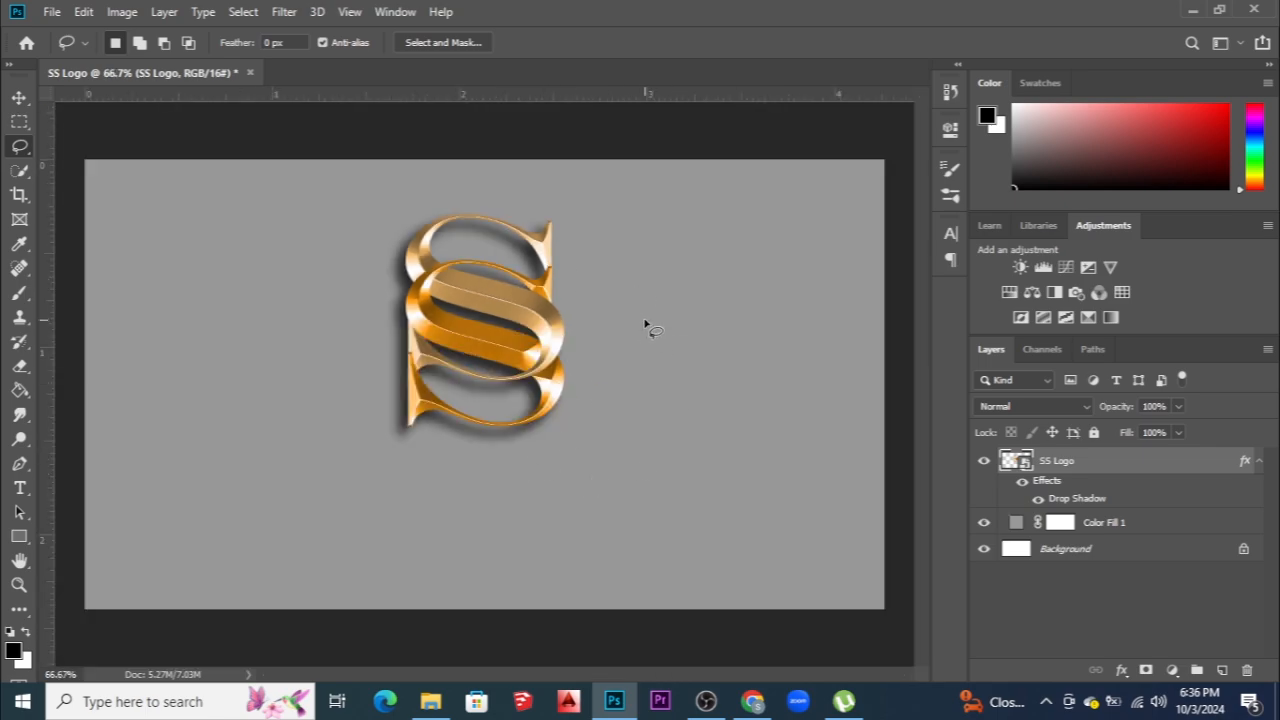
{"action": "left_click", "coordinate": [1085, 552]}
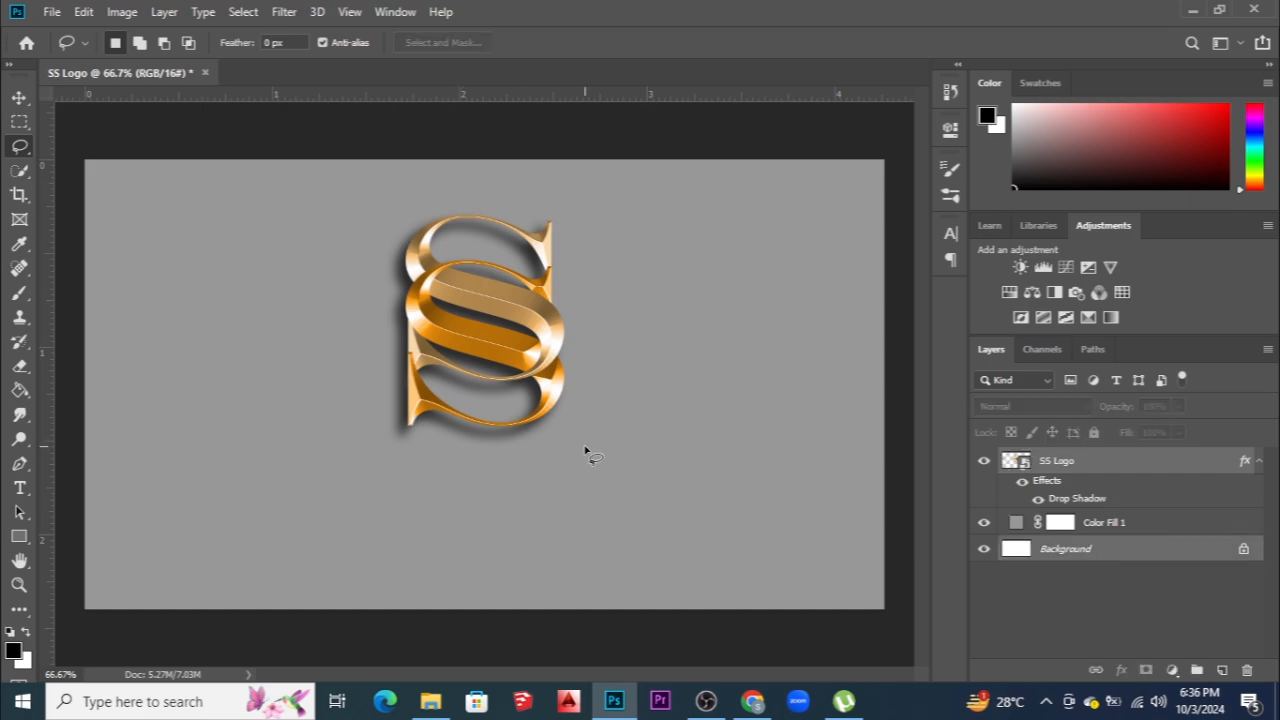
{"action": "key", "text": "v"}
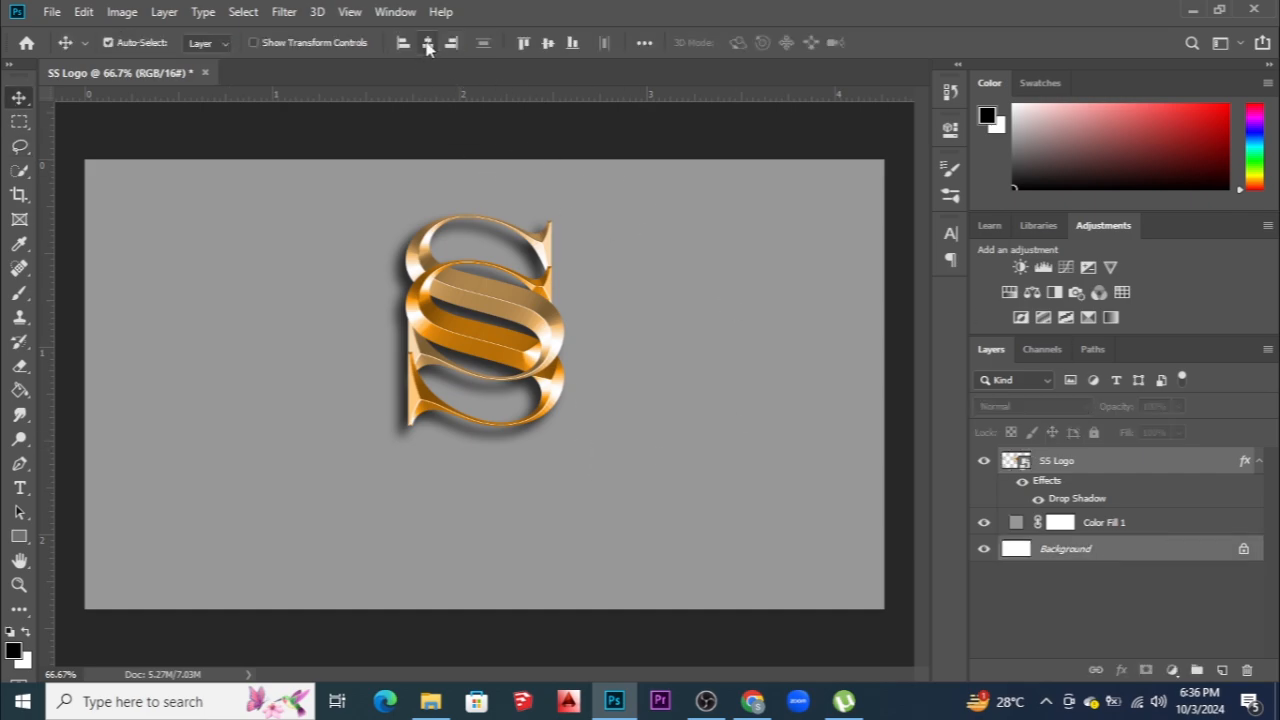
{"action": "left_click", "coordinate": [547, 42]}
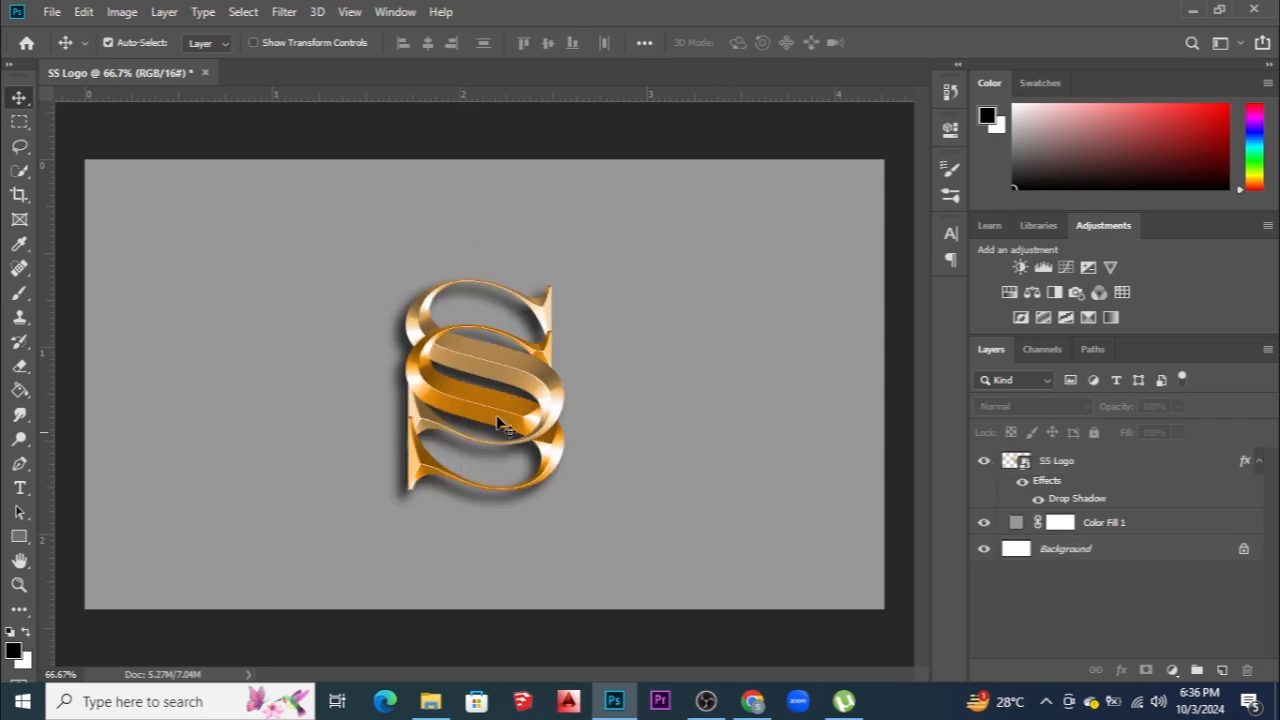
{"action": "scroll", "coordinate": [500, 420], "scroll_direction": "up", "scroll_amount": 2}
{"action": "scroll", "coordinate": [398, 380], "scroll_direction": "up", "scroll_amount": 2}
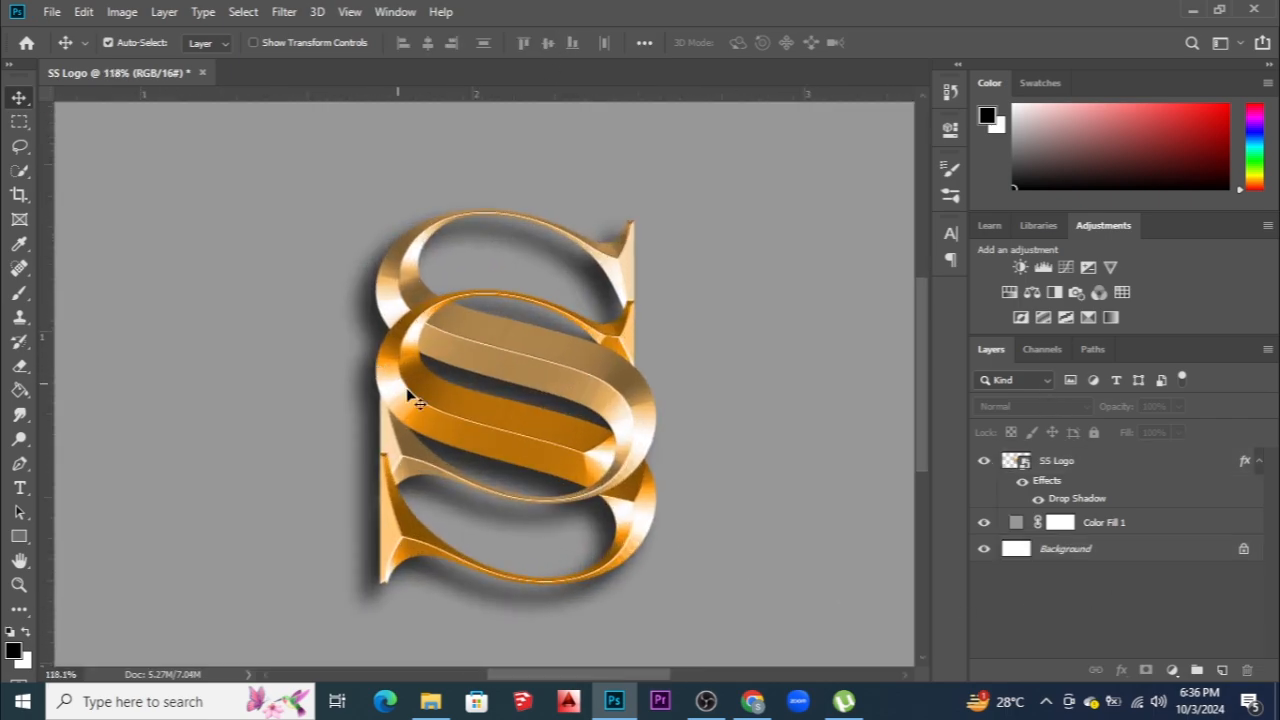
{"action": "scroll", "coordinate": [651, 409], "scroll_direction": "up", "scroll_amount": 1}
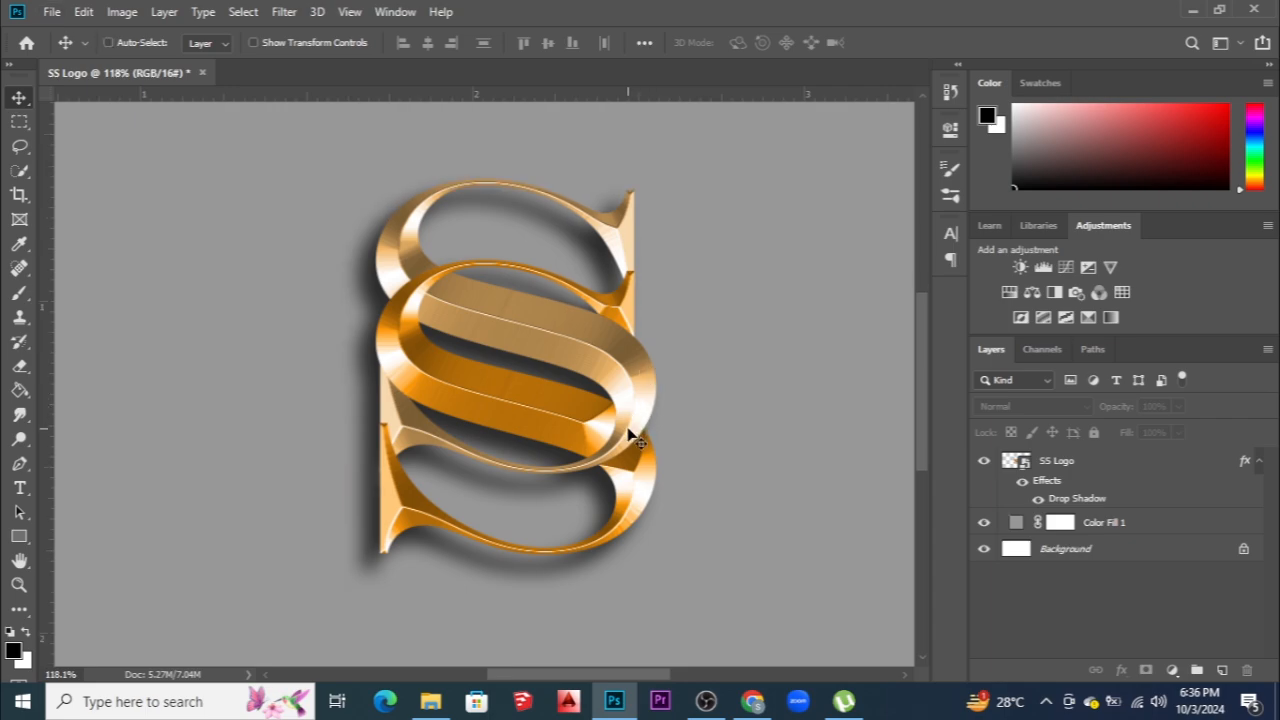